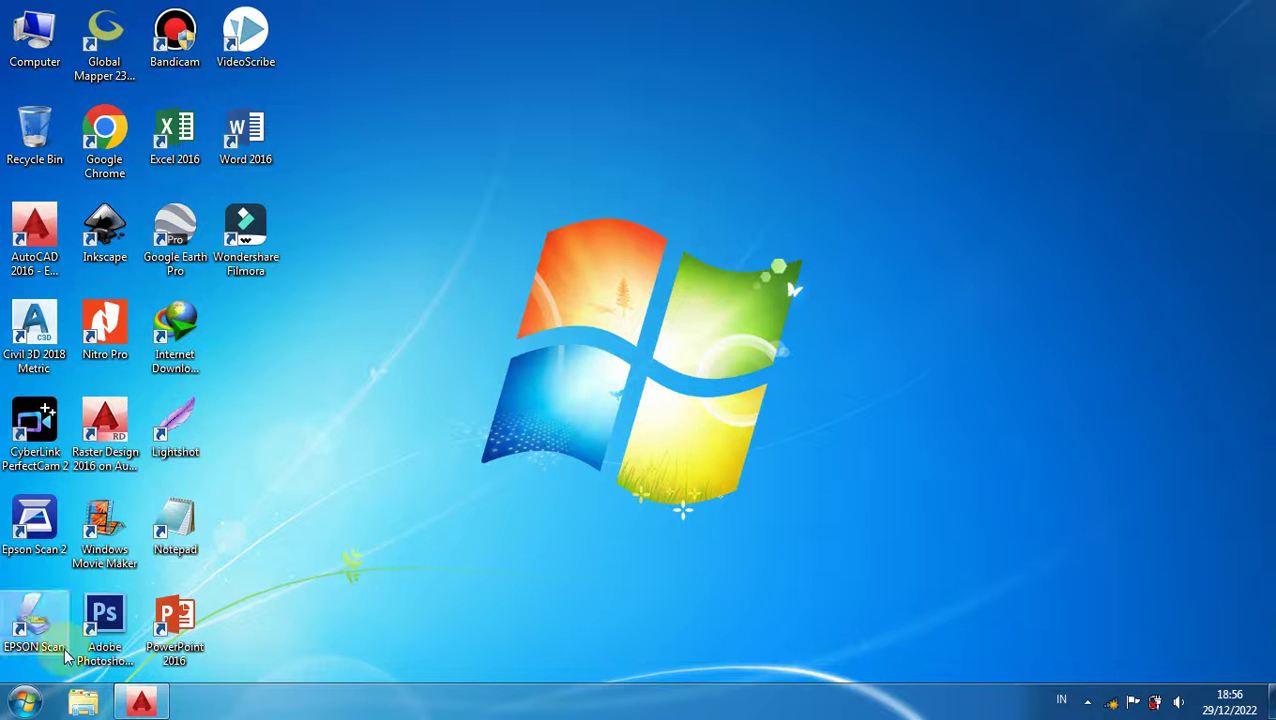
# Restore the minimized AutoCAD 2016 window showing the blank Drawing1.dwg
pyautogui.click(141, 700)
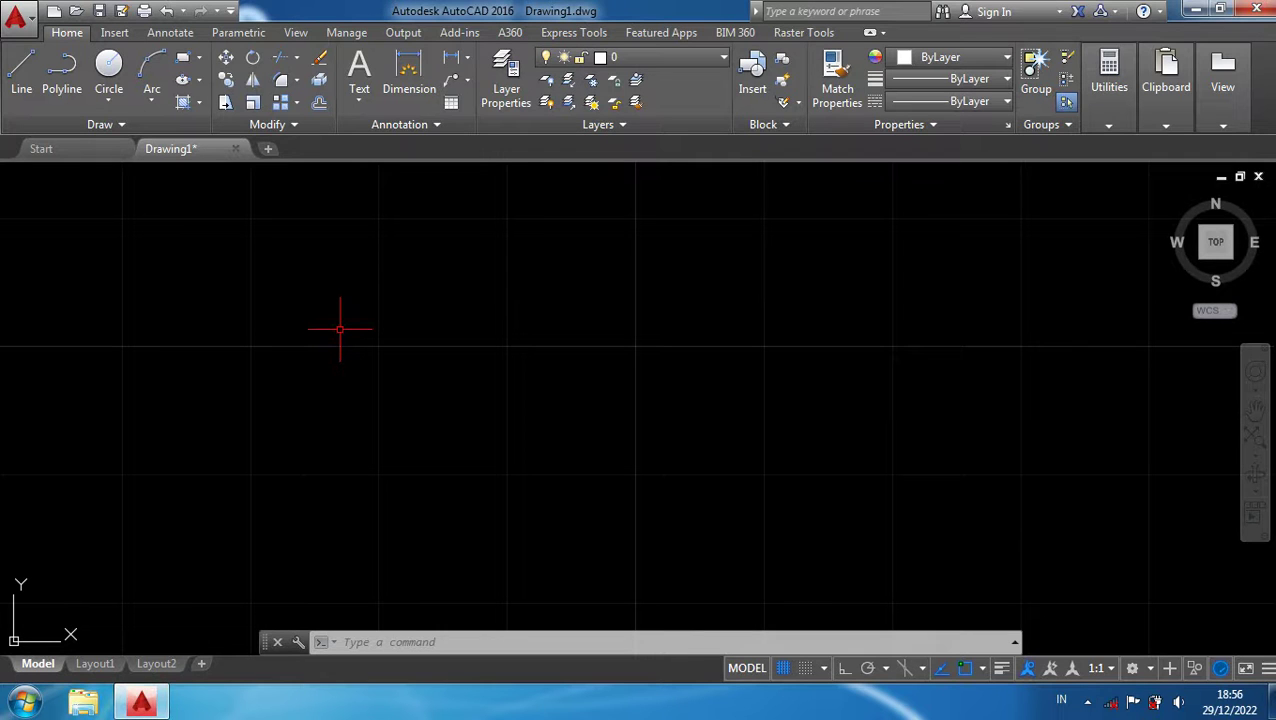
# Create an mtext box reading 'TEXT STYLE AUTOCAD' and widen it so the text fits one line
pyautogui.write('t')
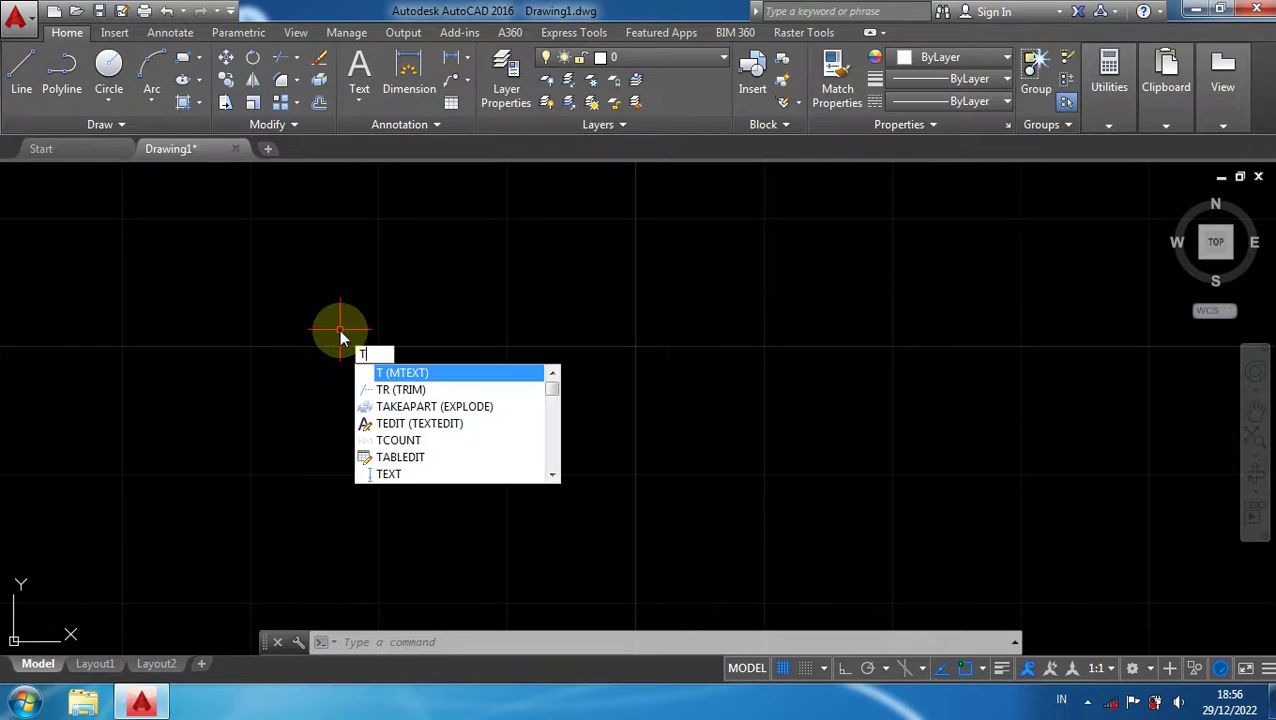
pyautogui.press('Return')
pyautogui.click(287, 311)
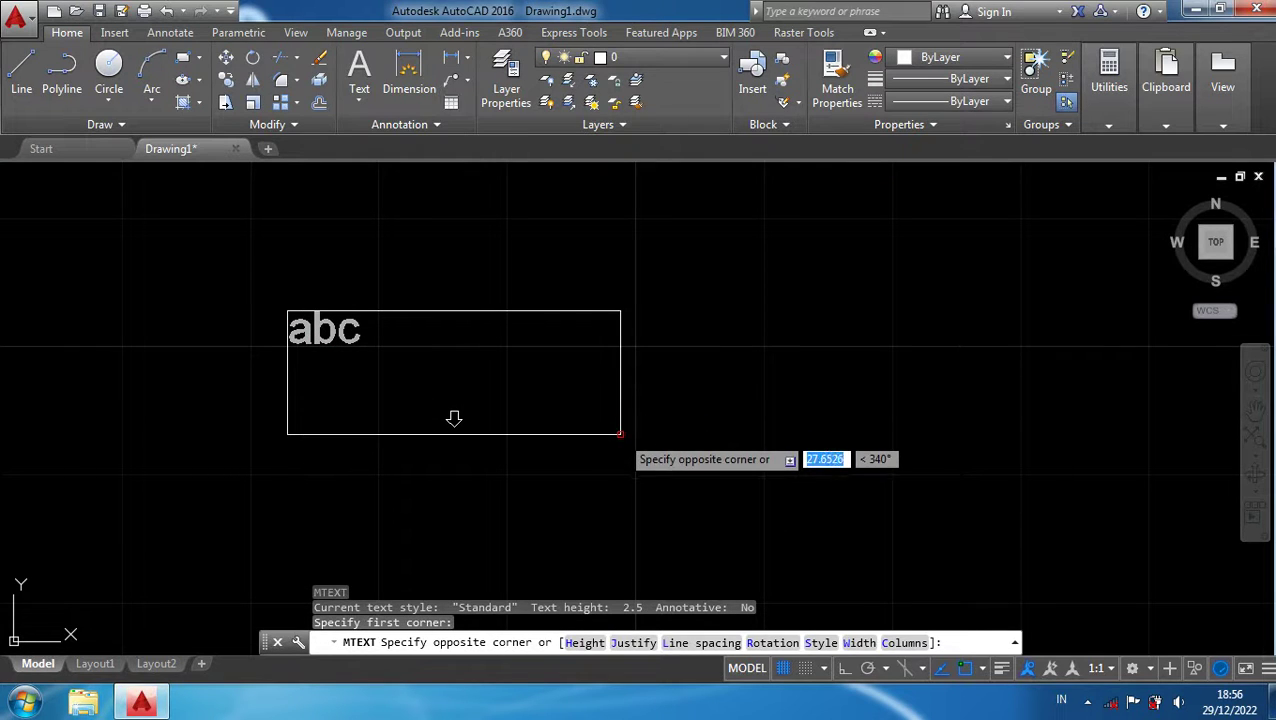
pyautogui.click(657, 405)
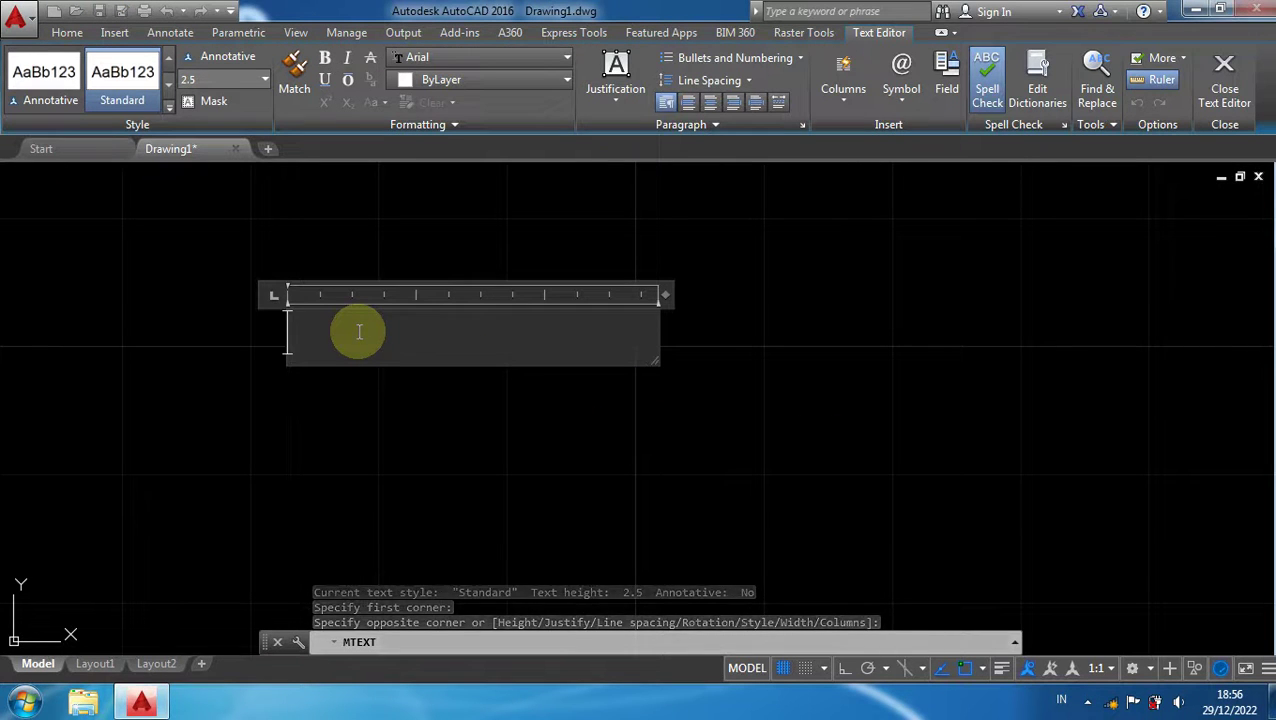
pyautogui.write('TE')
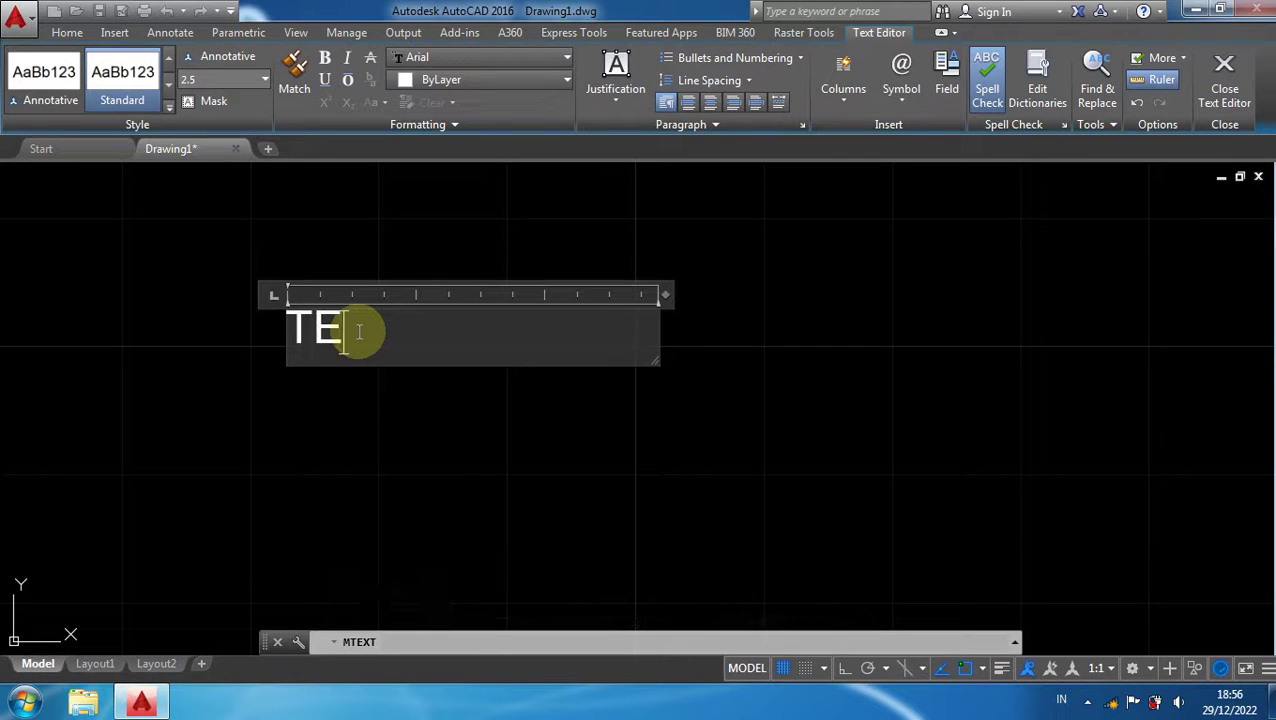
pyautogui.write('XT ST')
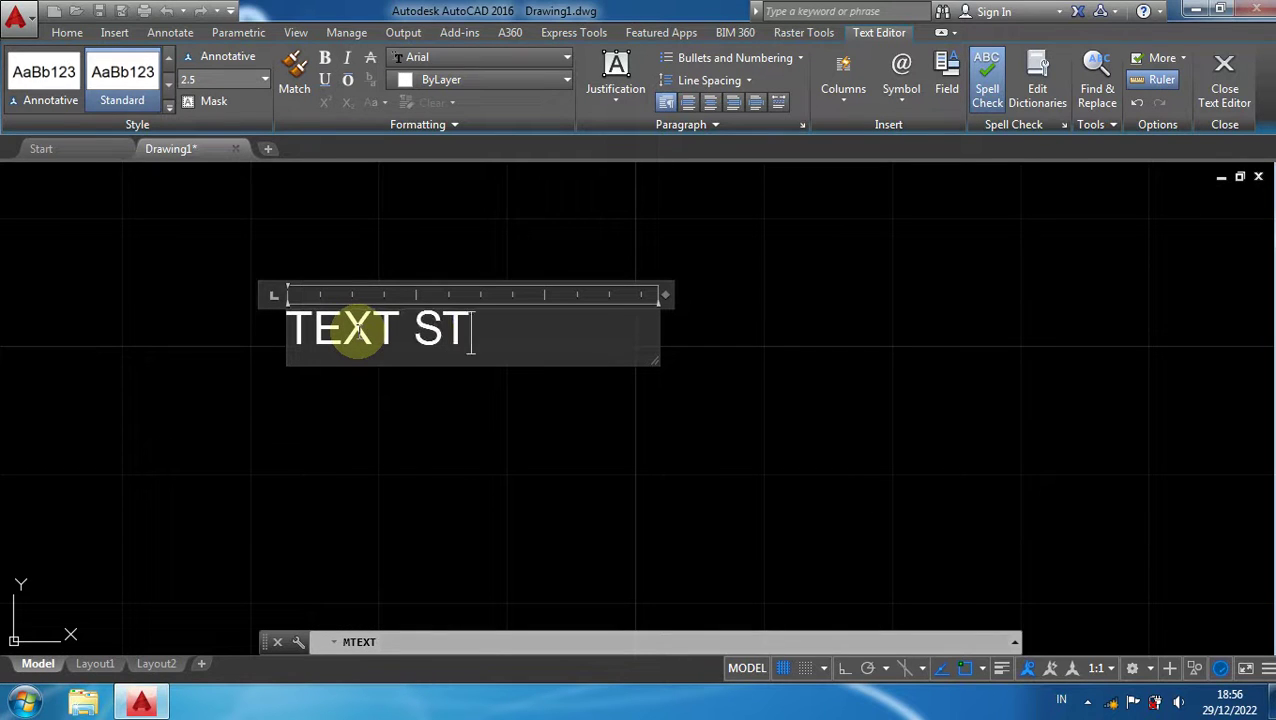
pyautogui.write('YLE A')
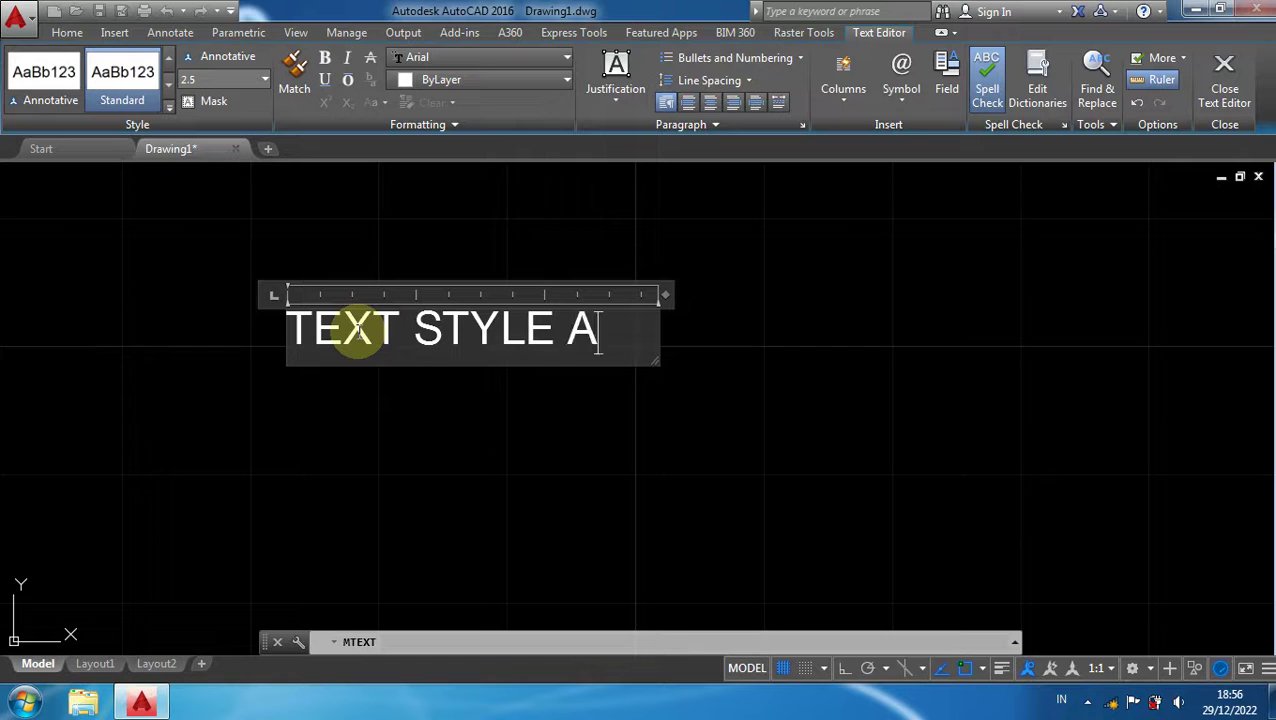
pyautogui.write('UTOCAD')
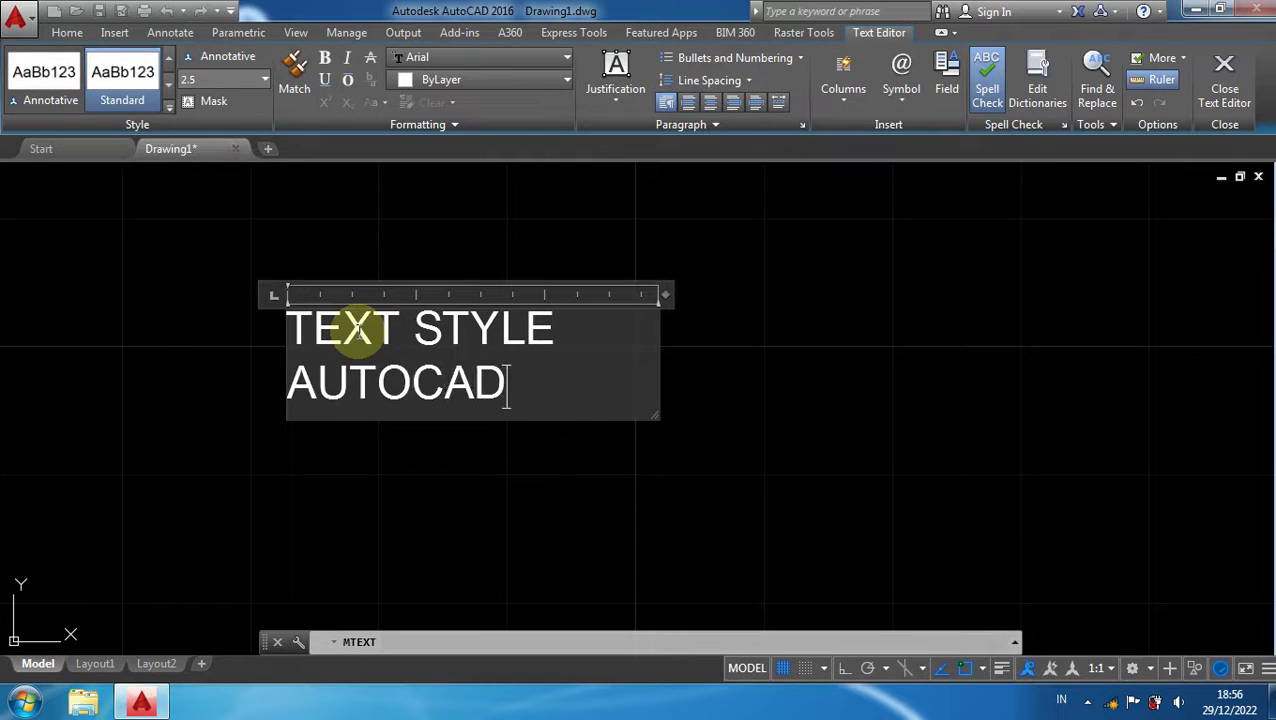
pyautogui.moveTo(665, 294); pyautogui.dragTo(838, 291)
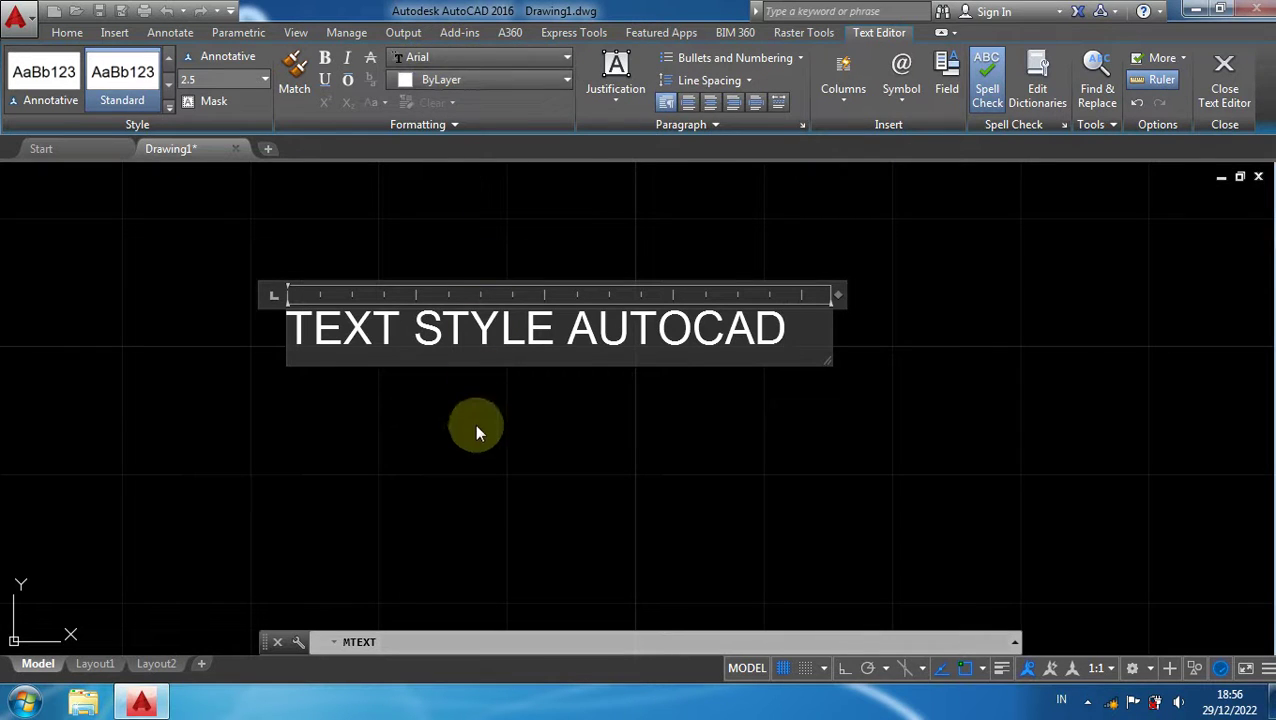
# Keep the font as Arial and commit the 'TEXT STYLE AUTOCAD' mtext
pyautogui.click(455, 60)
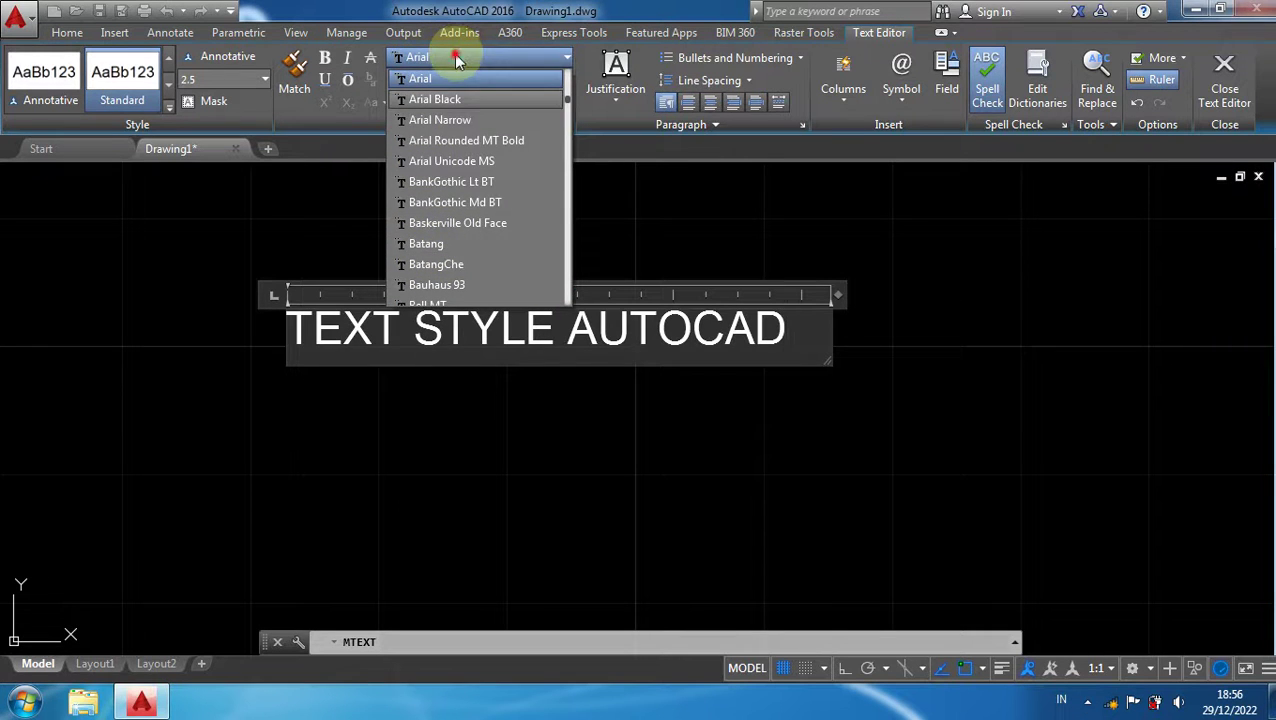
pyautogui.click(455, 55)
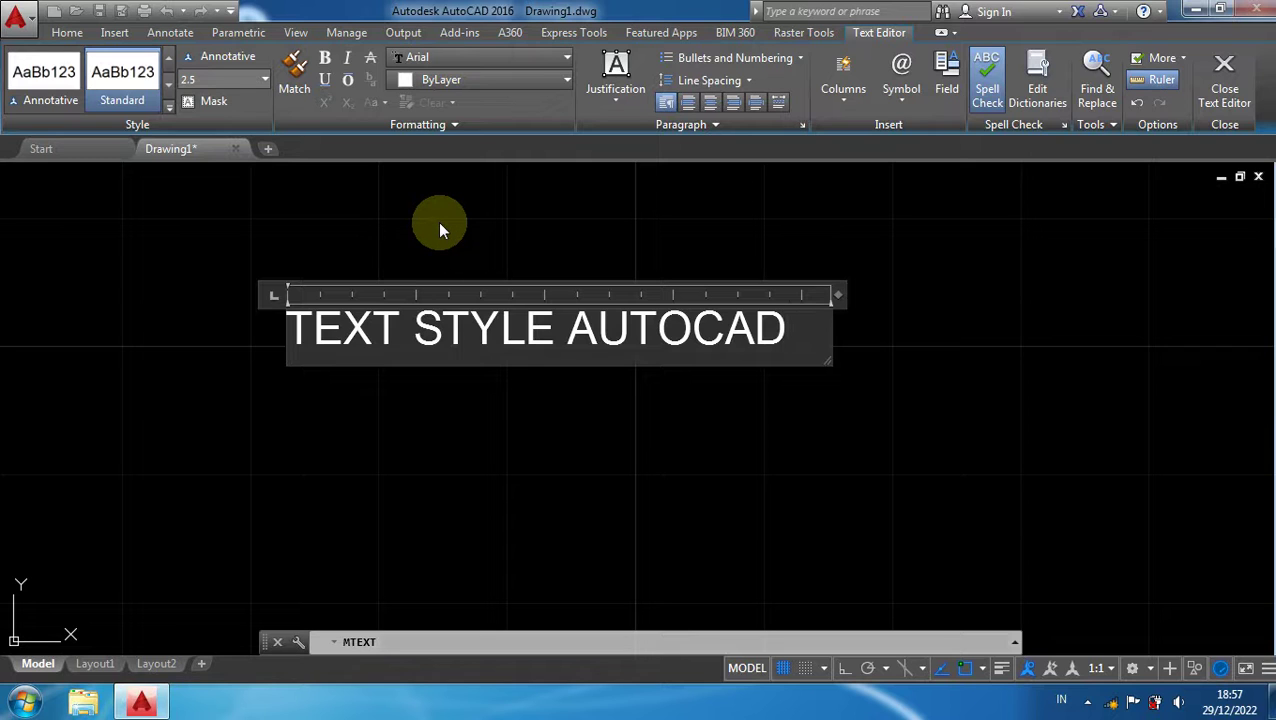
pyautogui.click(202, 376)
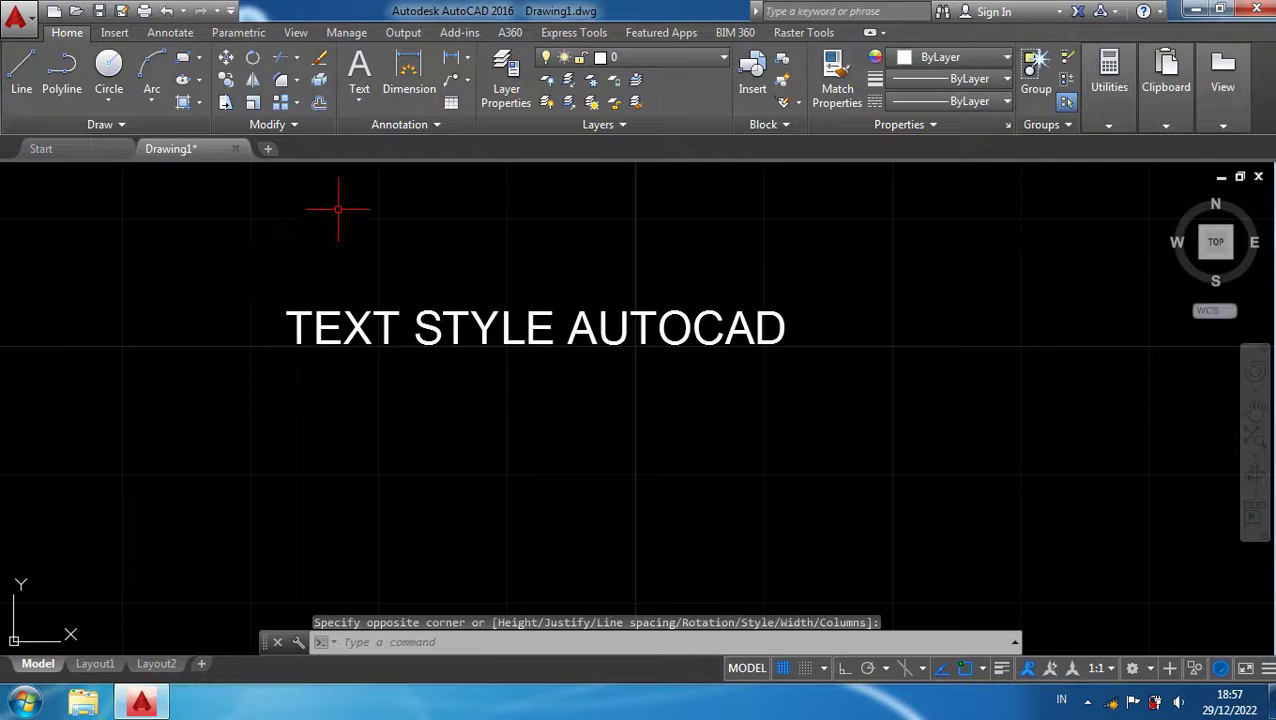
# Change the Standard text style's font to Broadway, make it current and save the change
pyautogui.click(396, 124)
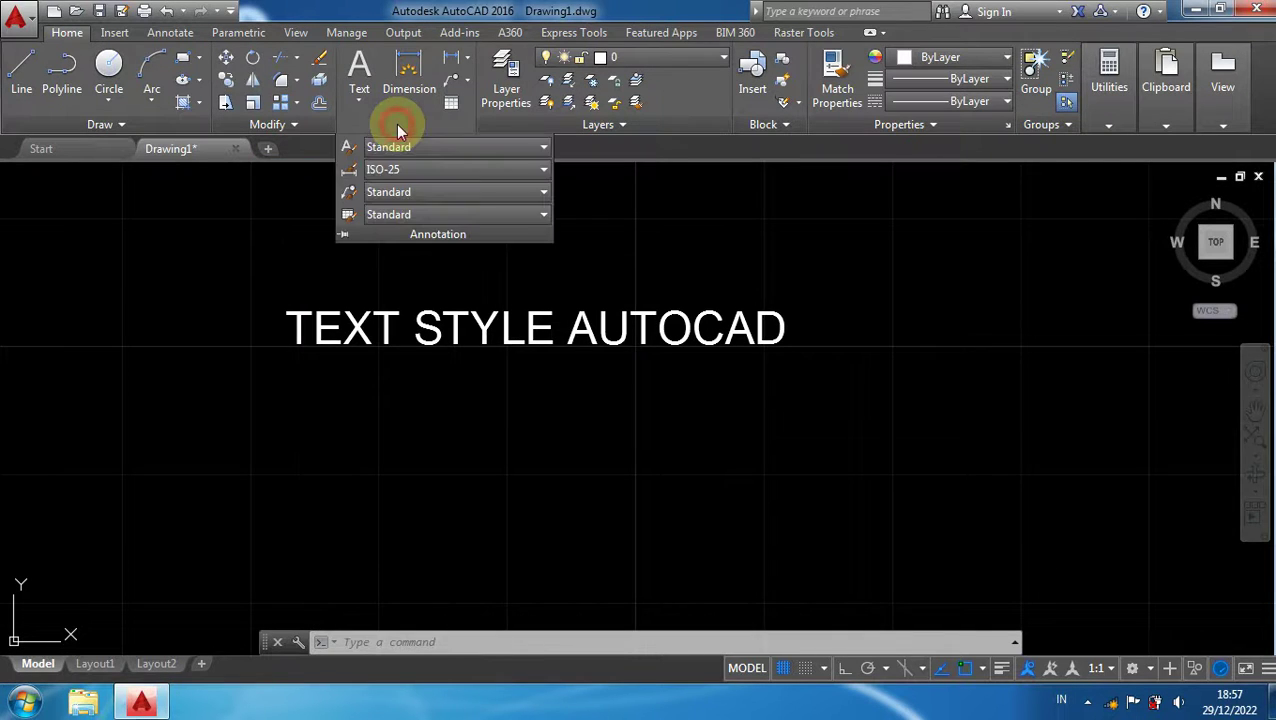
pyautogui.click(347, 152)
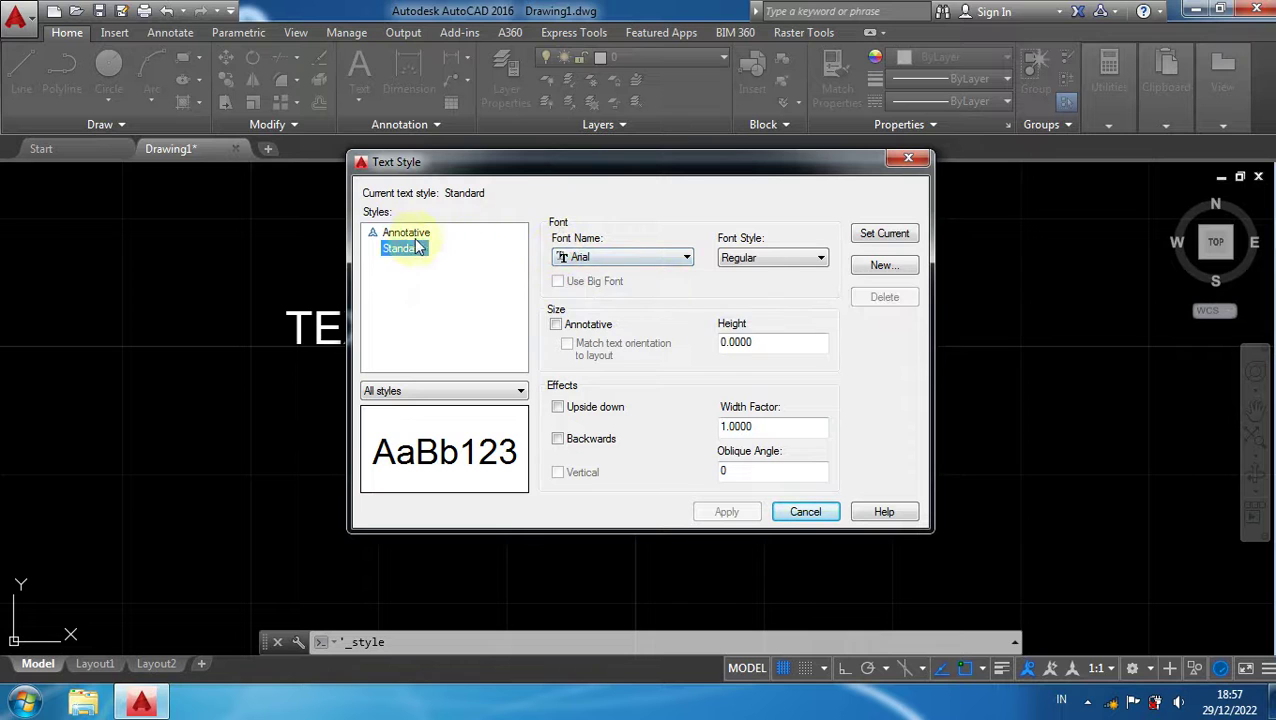
pyautogui.click(597, 260)
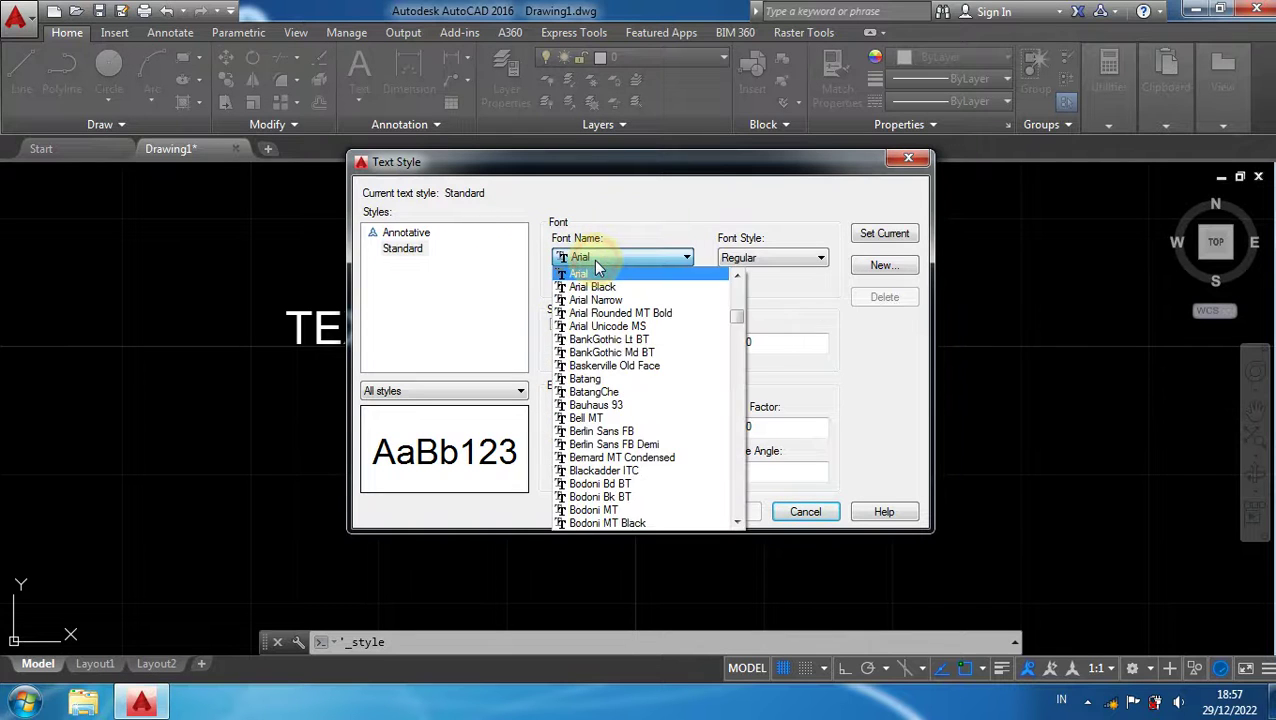
pyautogui.click(597, 260)
pyautogui.click(597, 260)
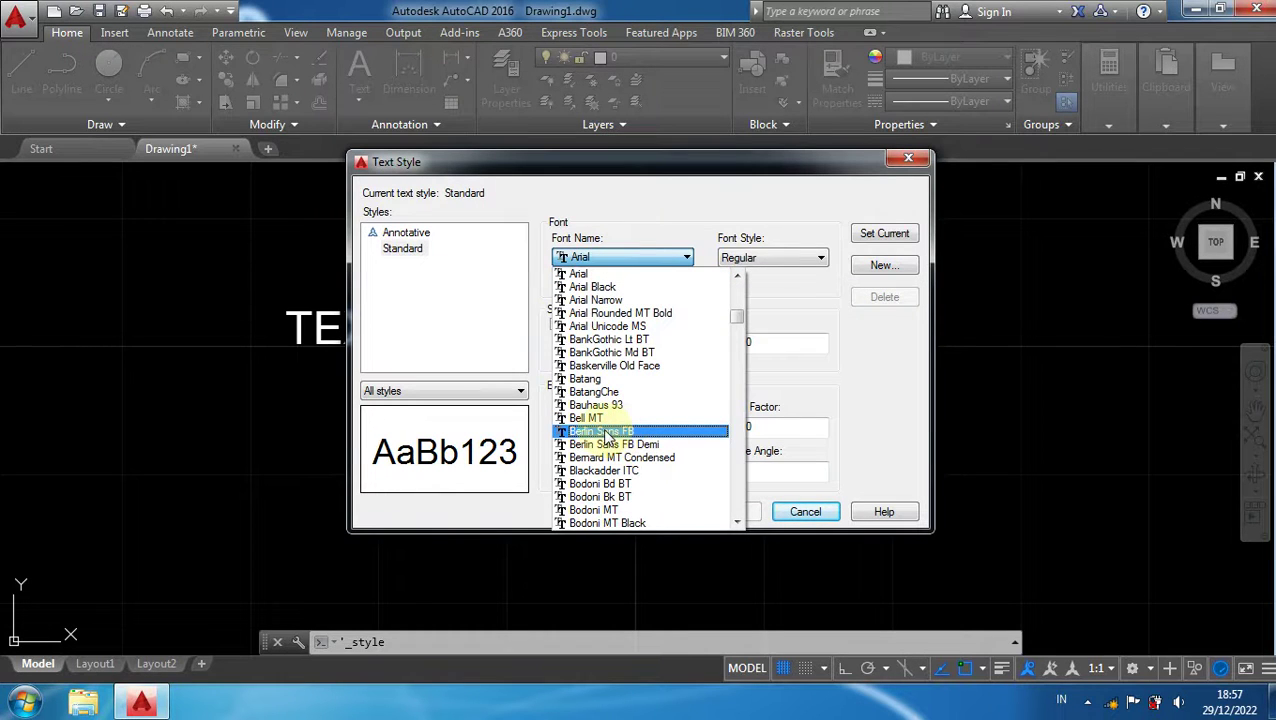
pyautogui.click(606, 432)
pyautogui.click(602, 260)
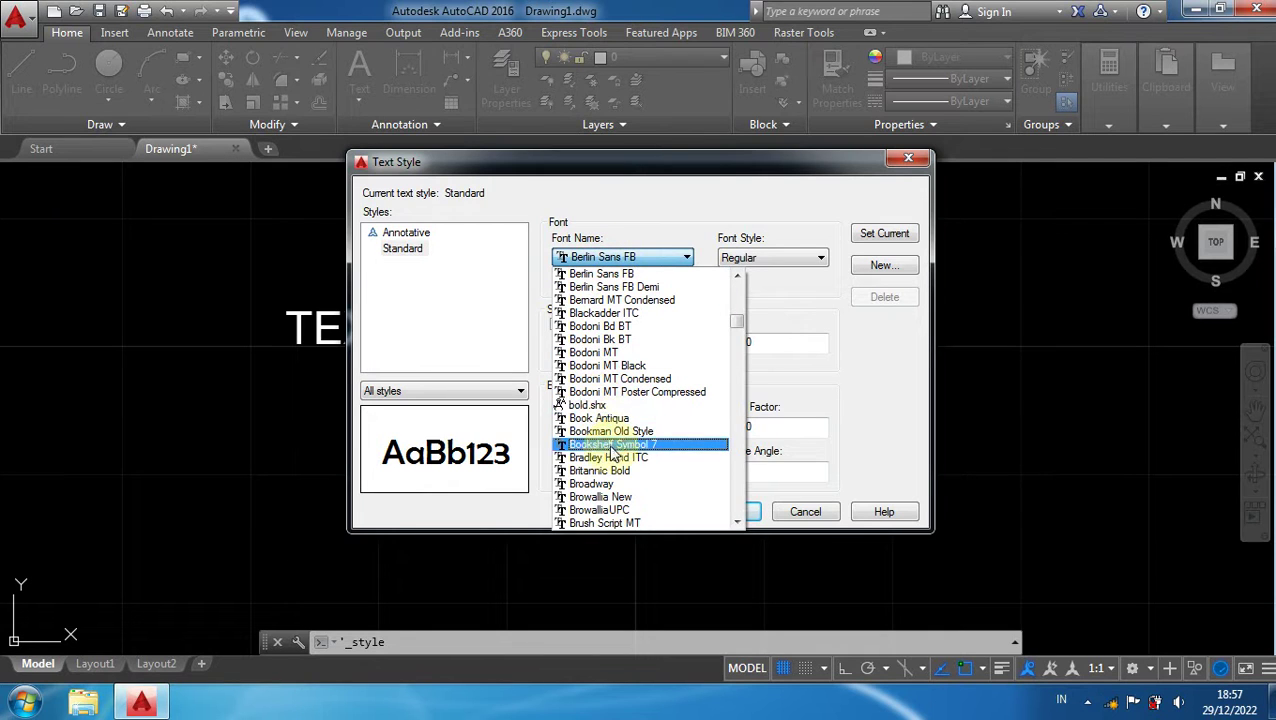
pyautogui.click(600, 484)
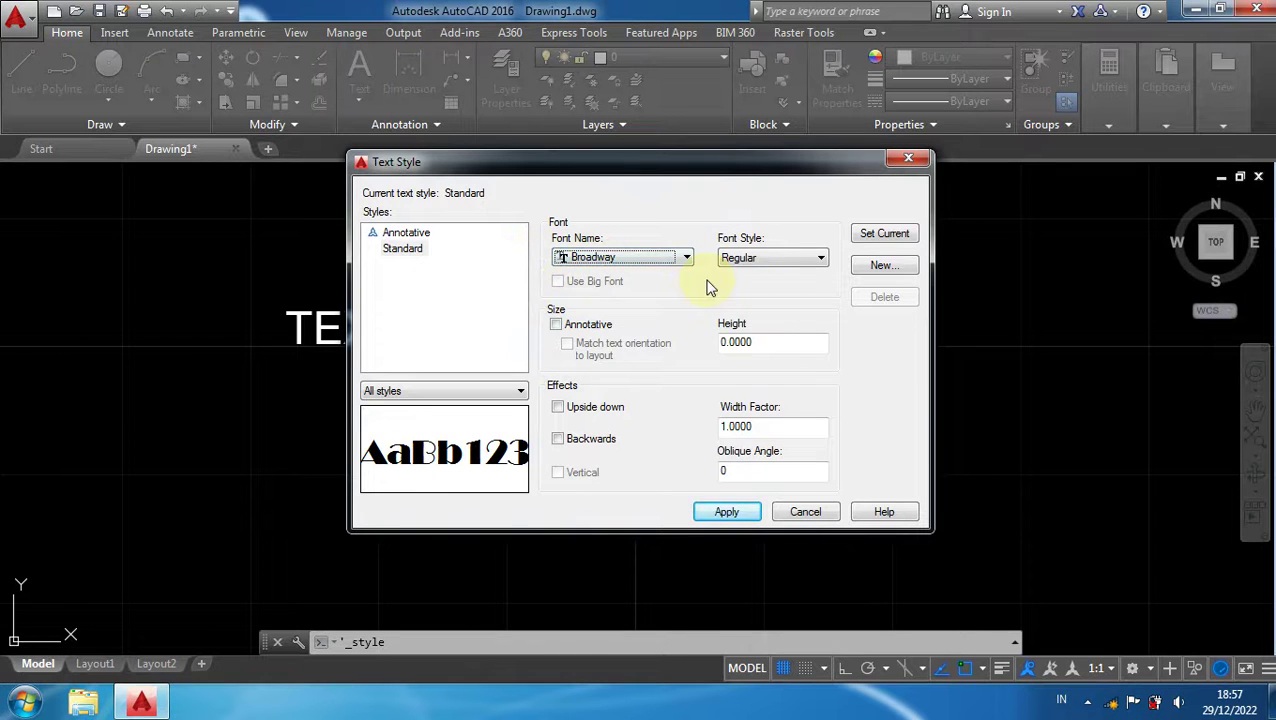
pyautogui.click(872, 244)
pyautogui.click(652, 392)
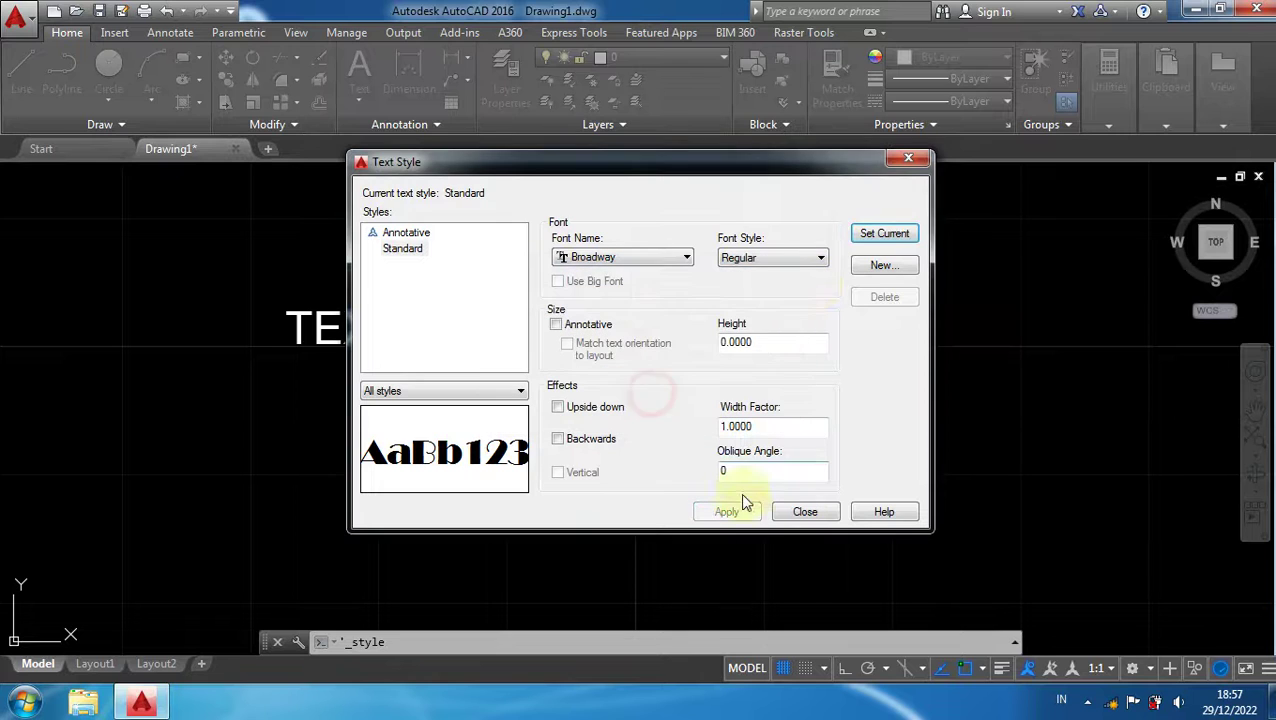
pyautogui.click(805, 512)
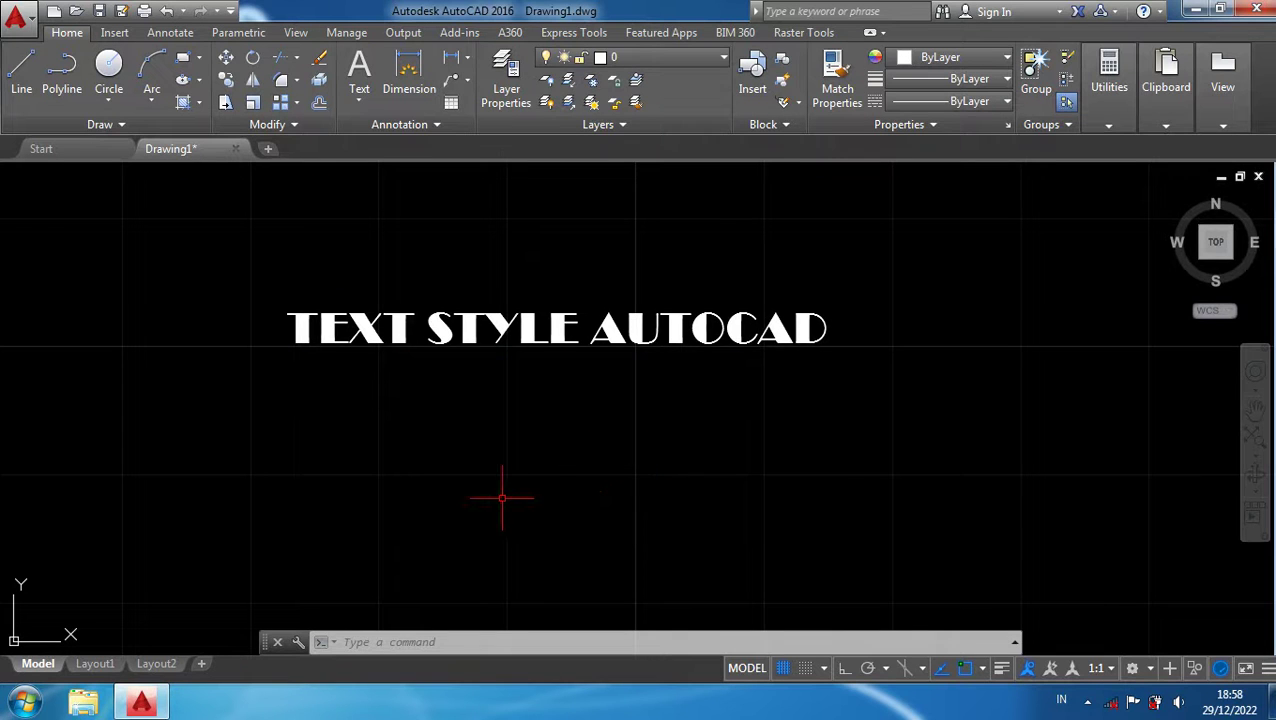
# Add a second 'TEXT STYLE AUTOCAD' mtext line below the first, in Broadway
pyautogui.write('t')
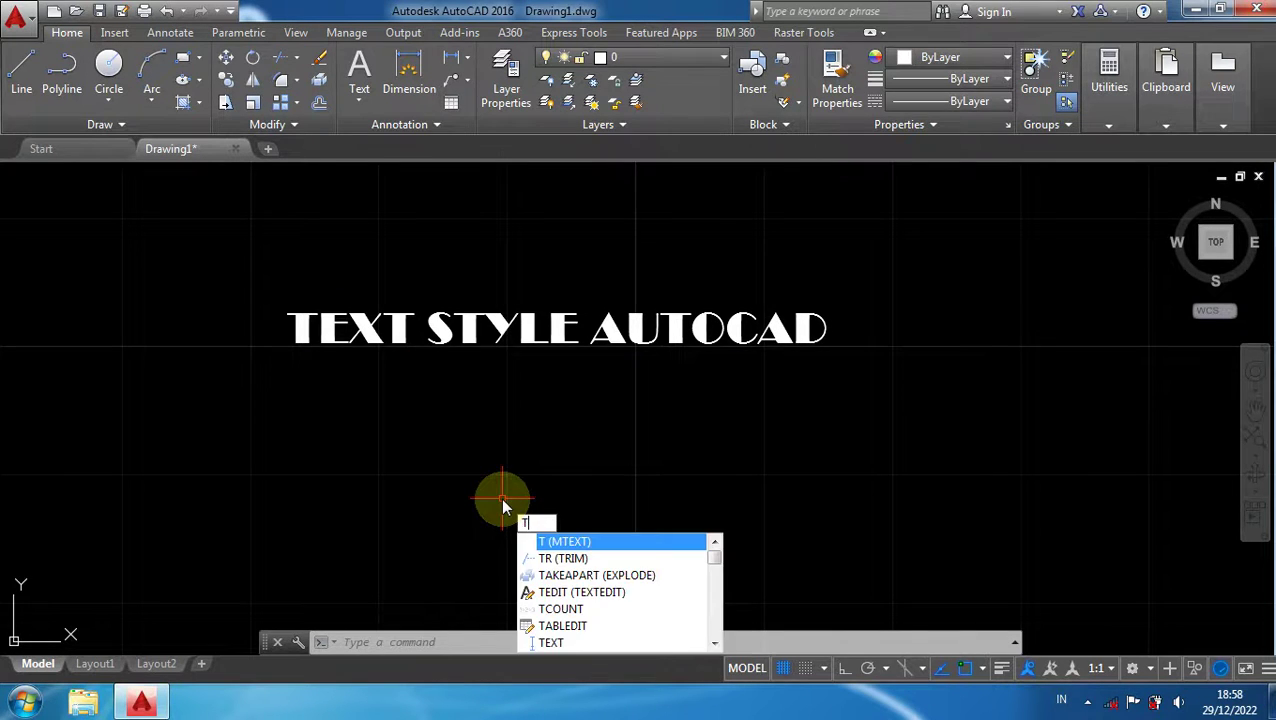
pyautogui.press('Return')
pyautogui.click(302, 389)
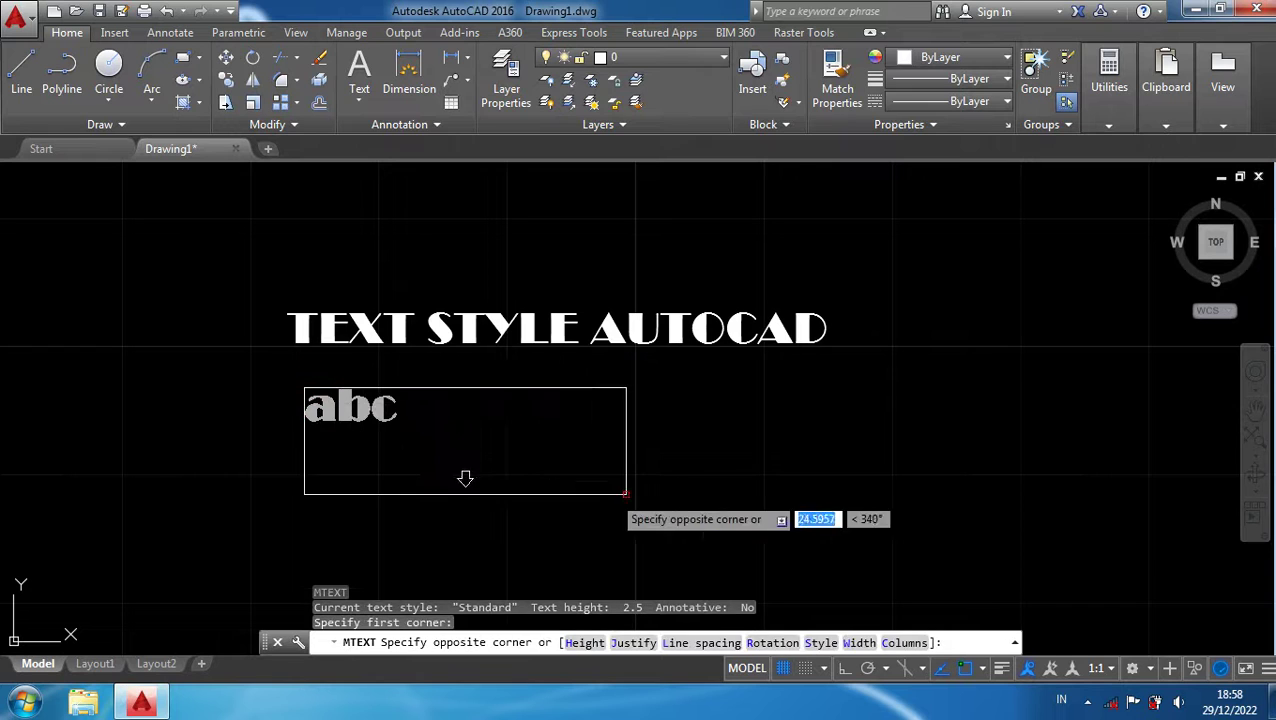
pyautogui.click(903, 490)
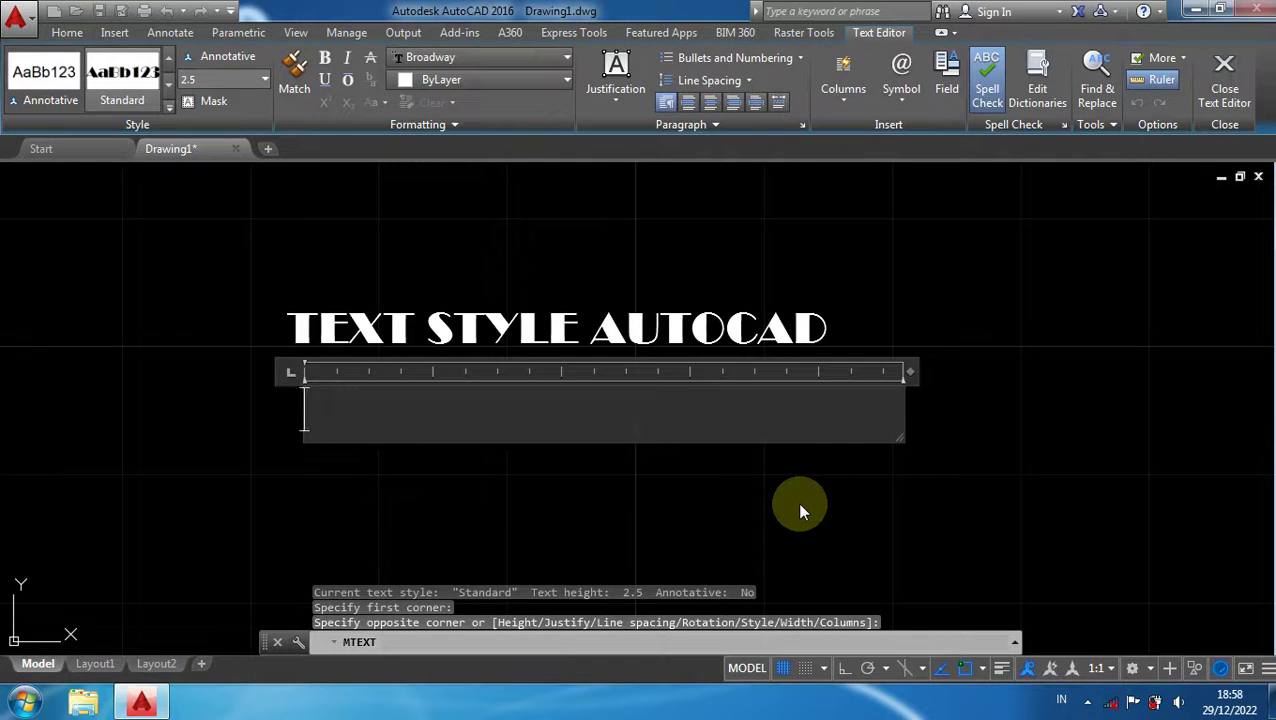
pyautogui.write('TE')
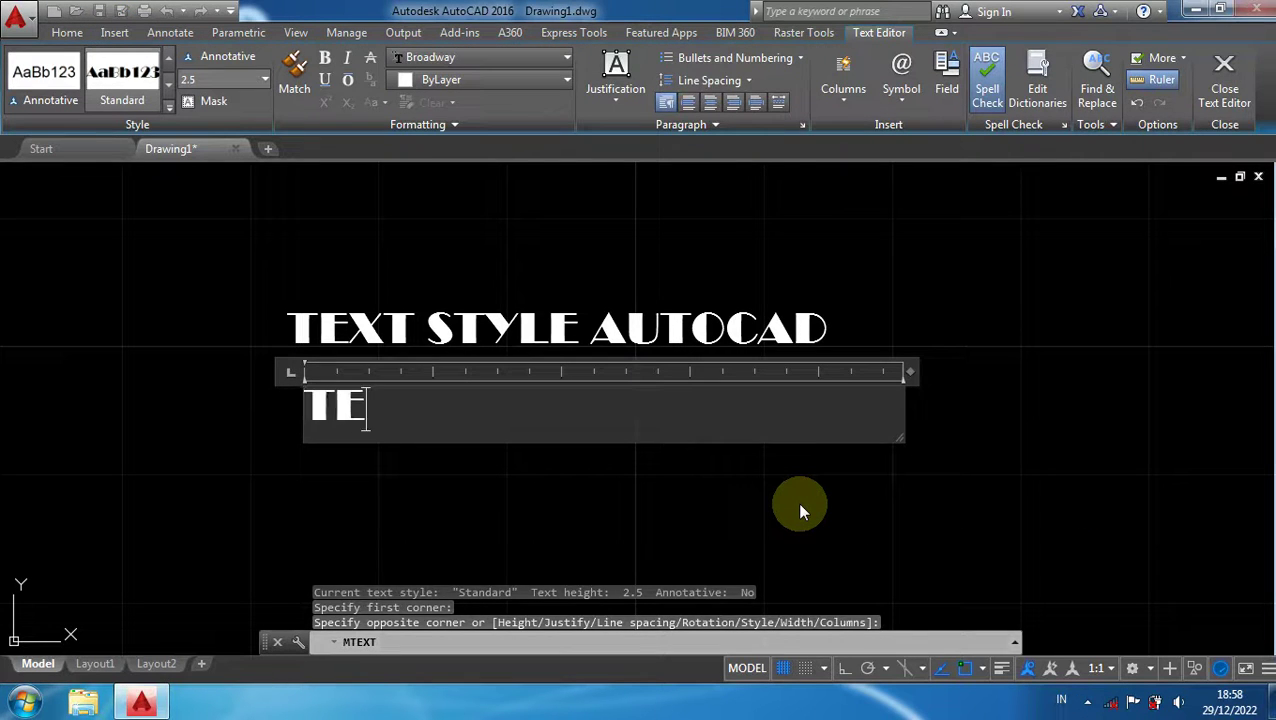
pyautogui.write('XT ST')
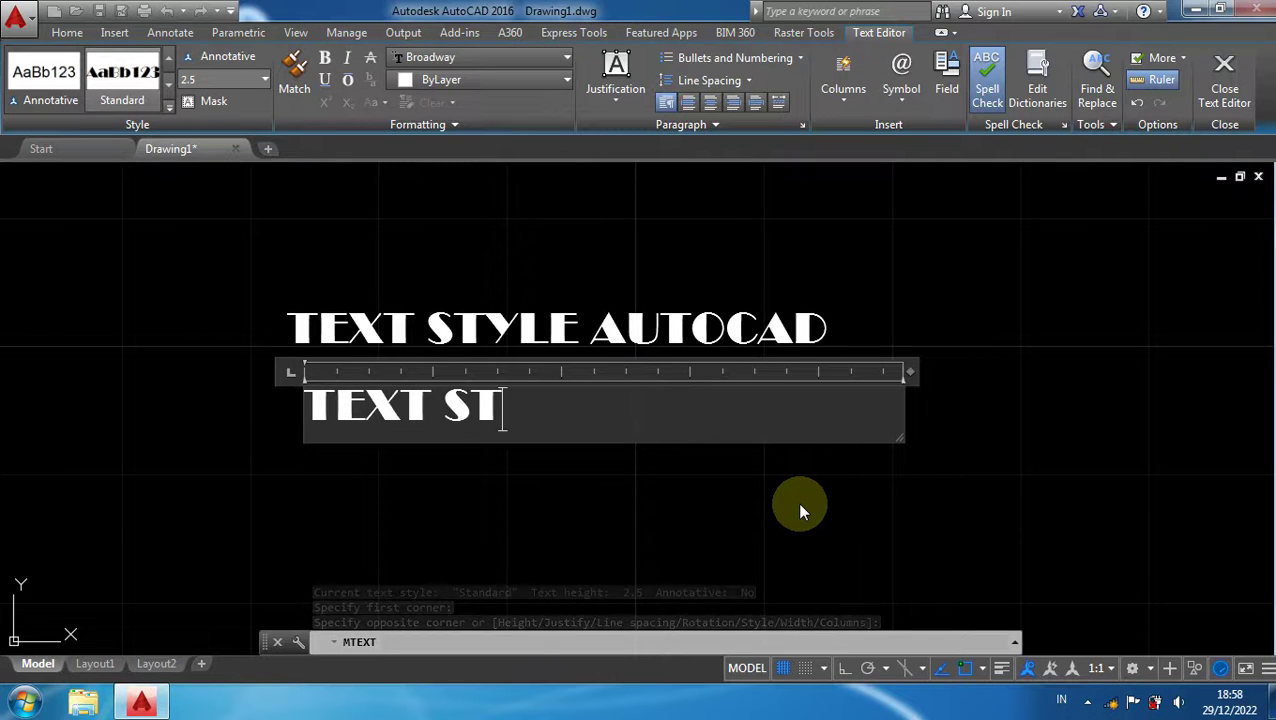
pyautogui.write('YLE AUT')
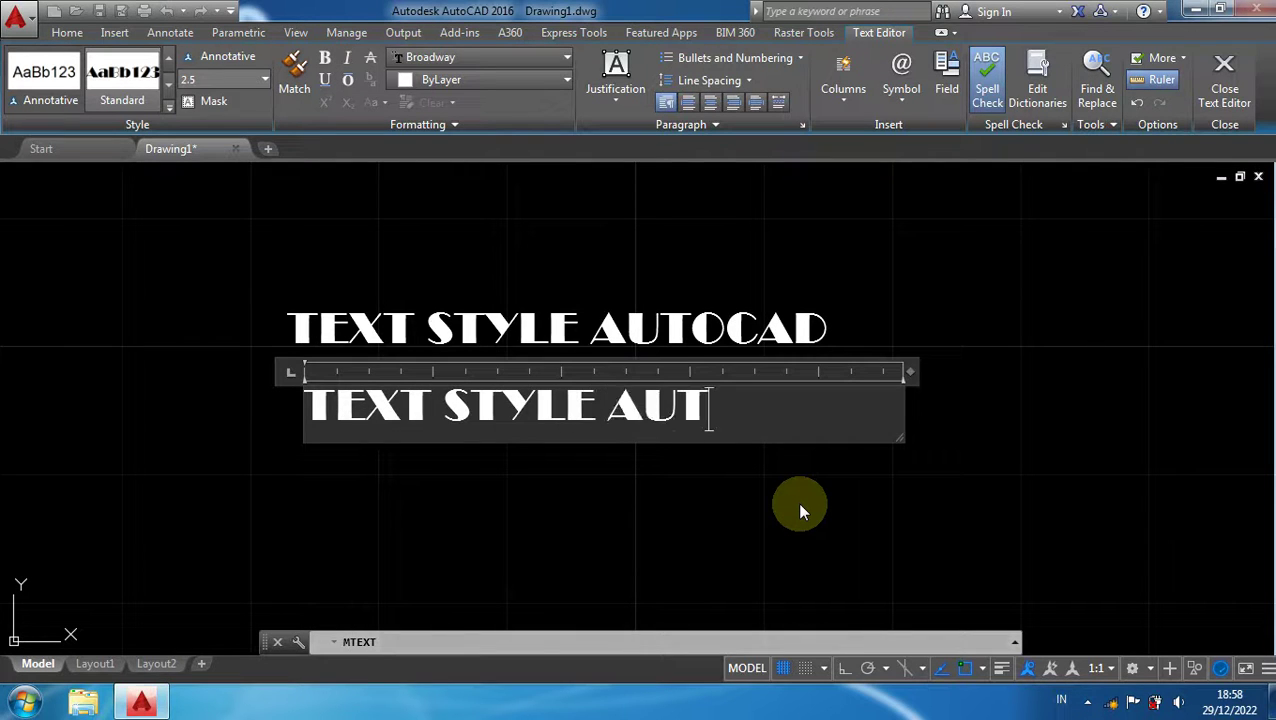
pyautogui.write('OCAD')
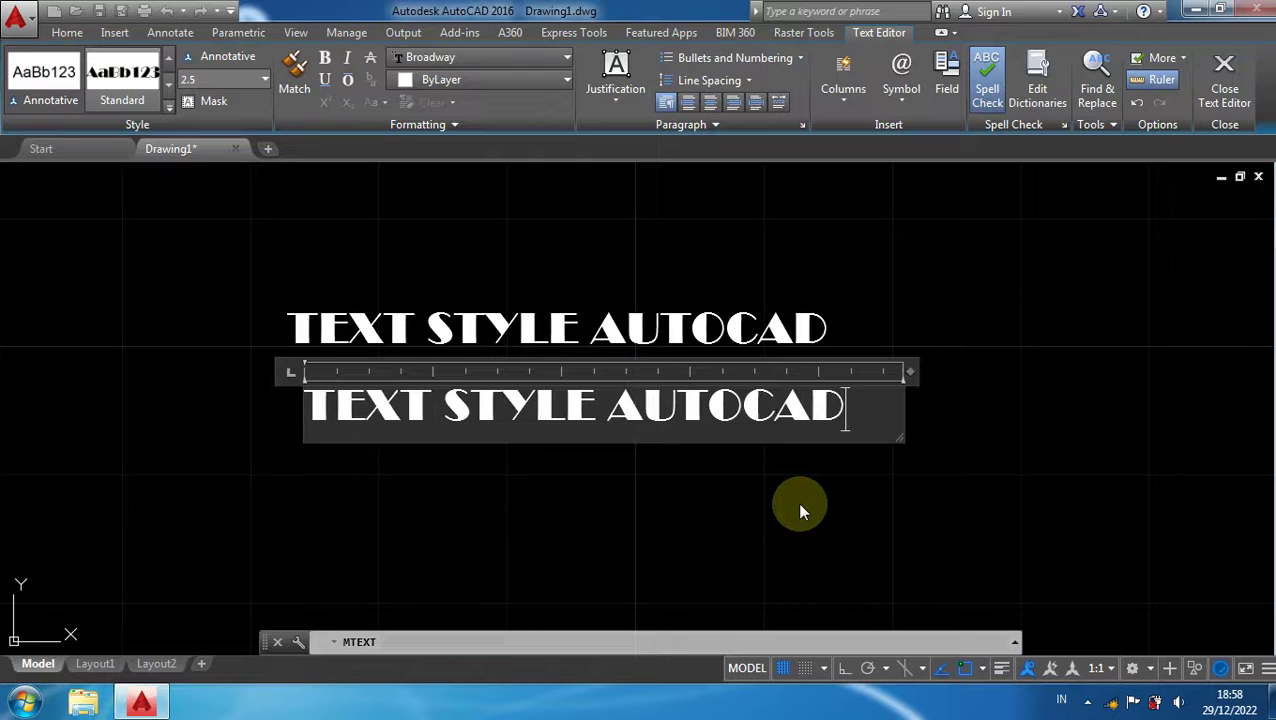
pyautogui.click(558, 569)
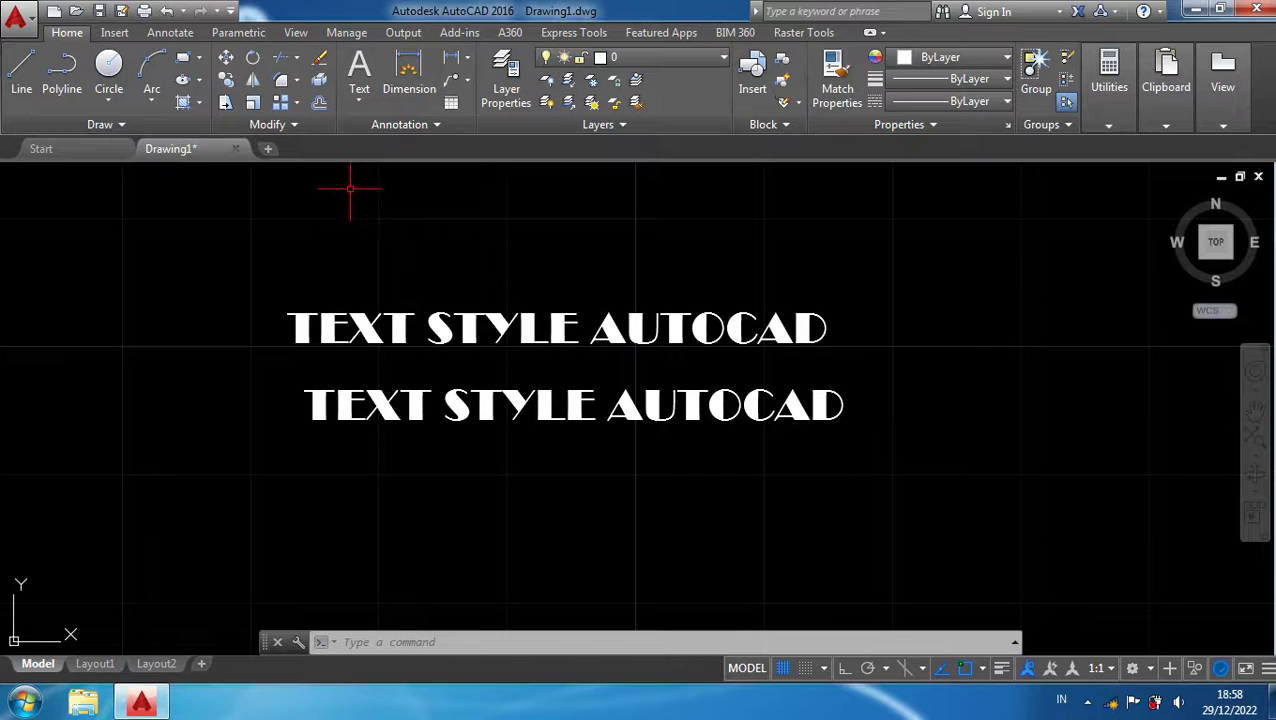
# Switch the Standard style's font back to Arial, set it current and save
pyautogui.click(401, 124)
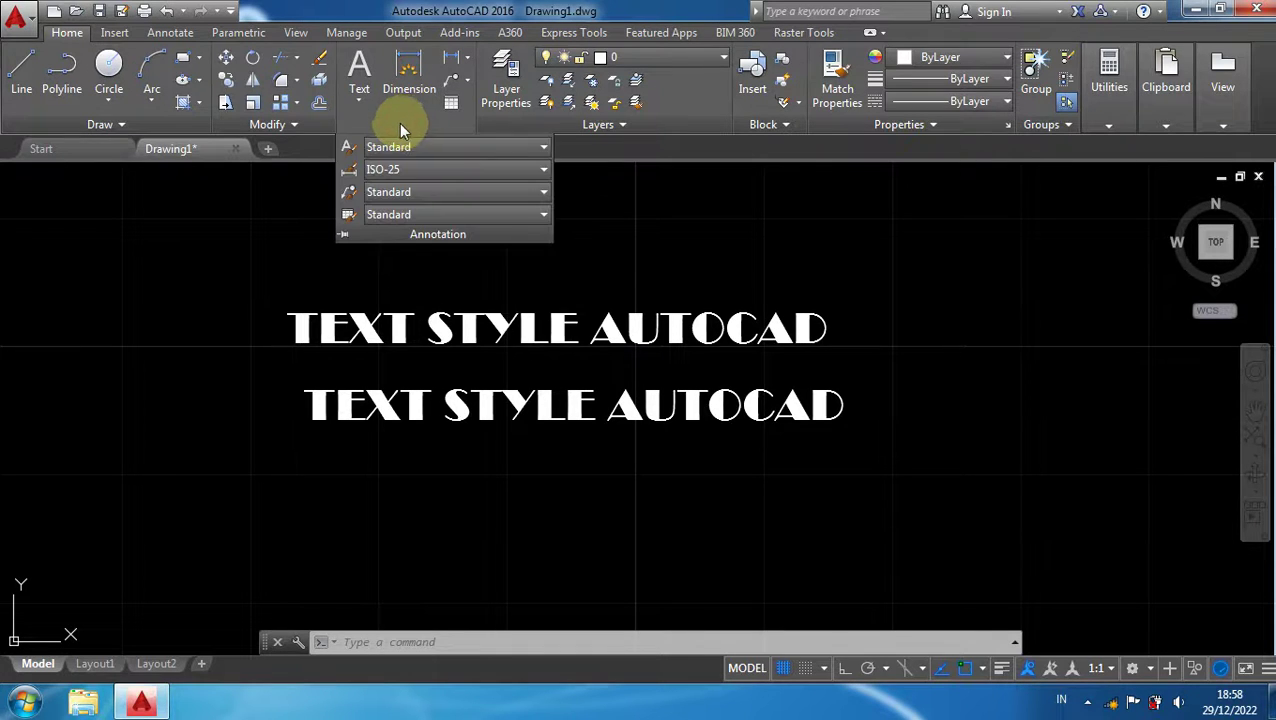
pyautogui.click(347, 152)
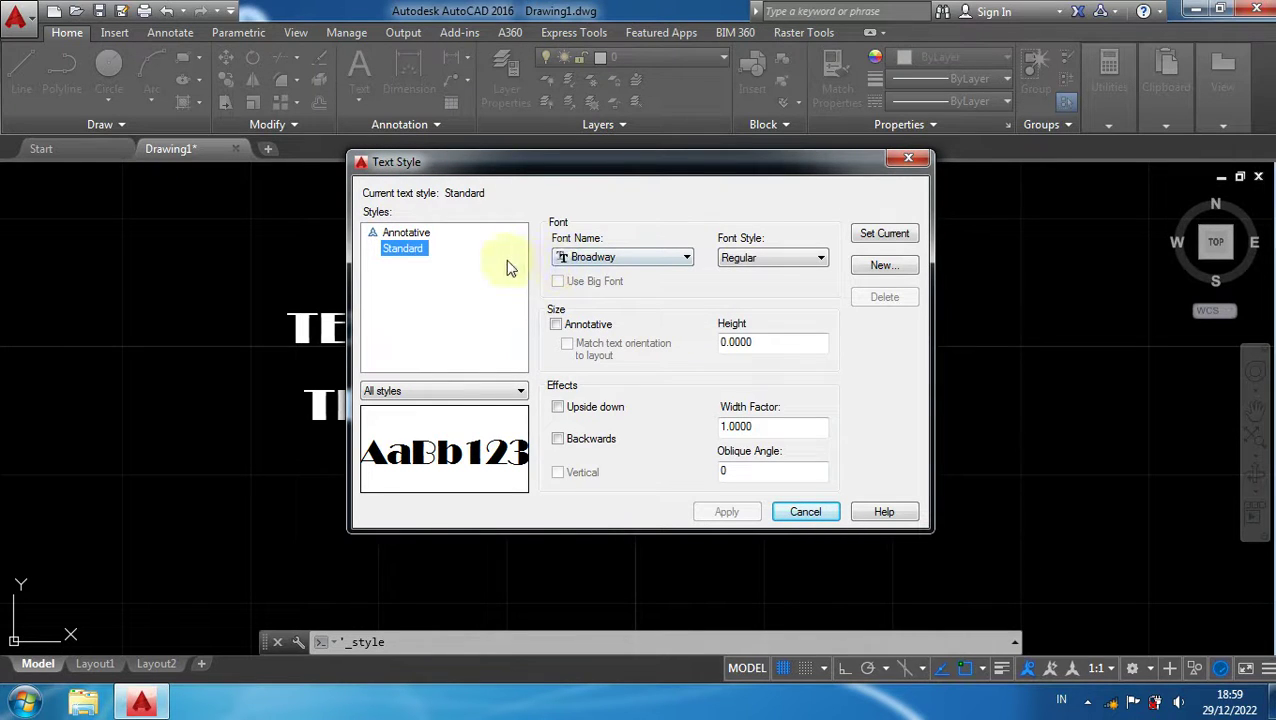
pyautogui.click(590, 258)
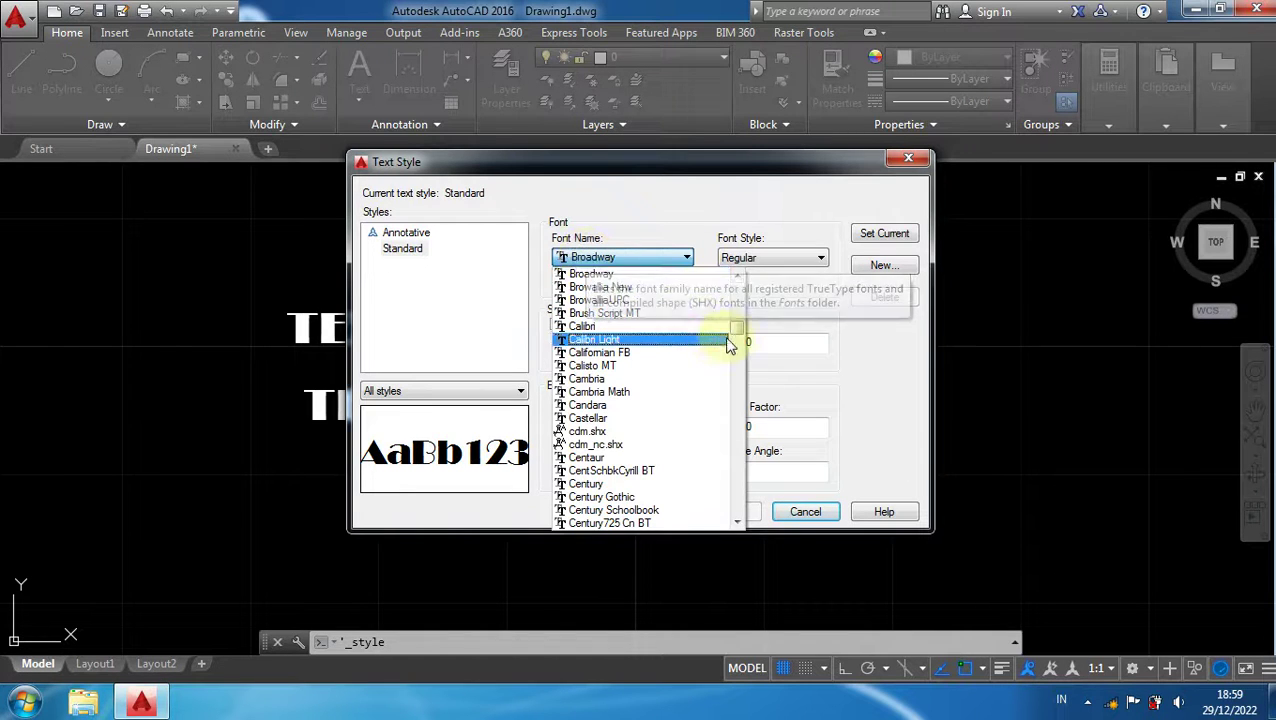
pyautogui.moveTo(741, 338); pyautogui.dragTo(758, 312)
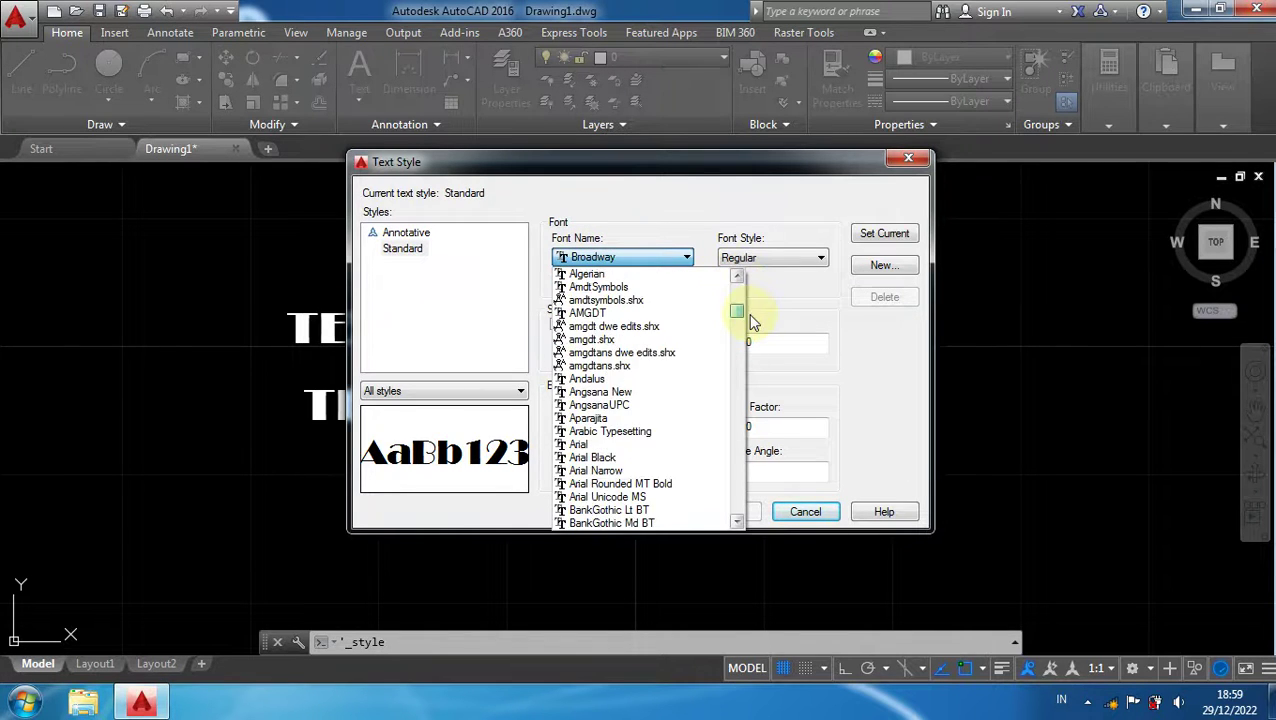
pyautogui.write('arial')
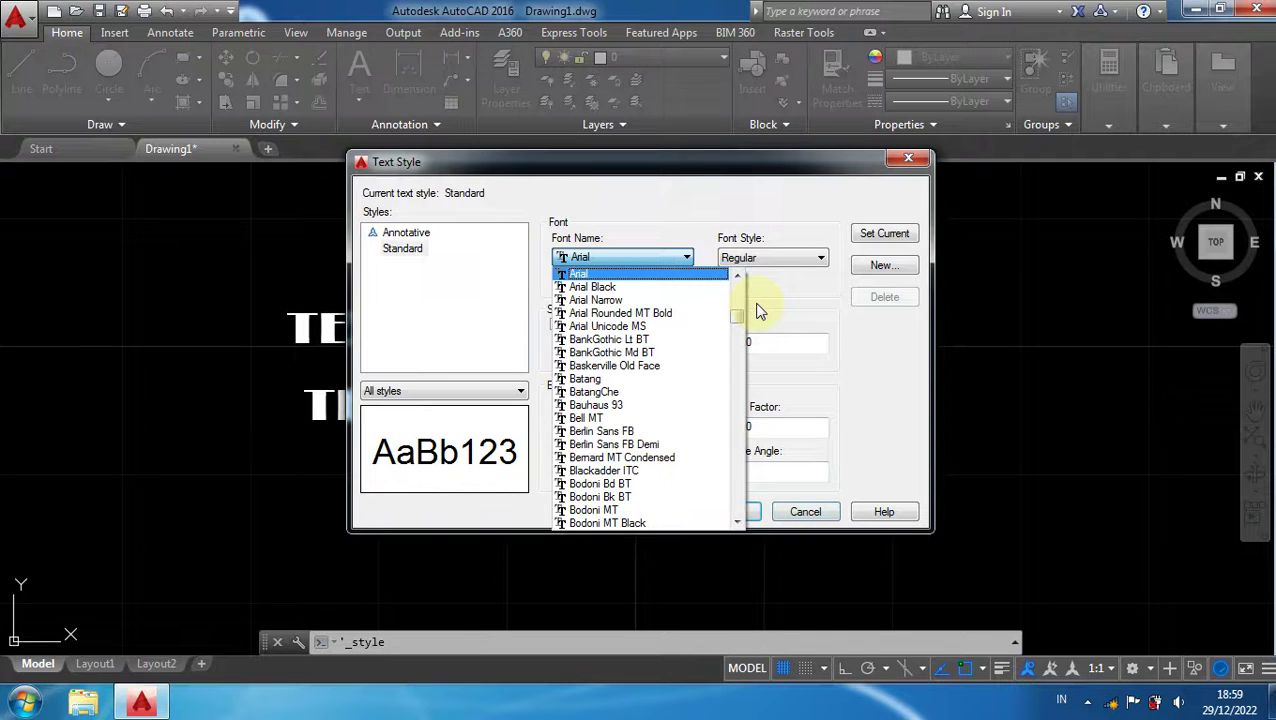
pyautogui.click(610, 273)
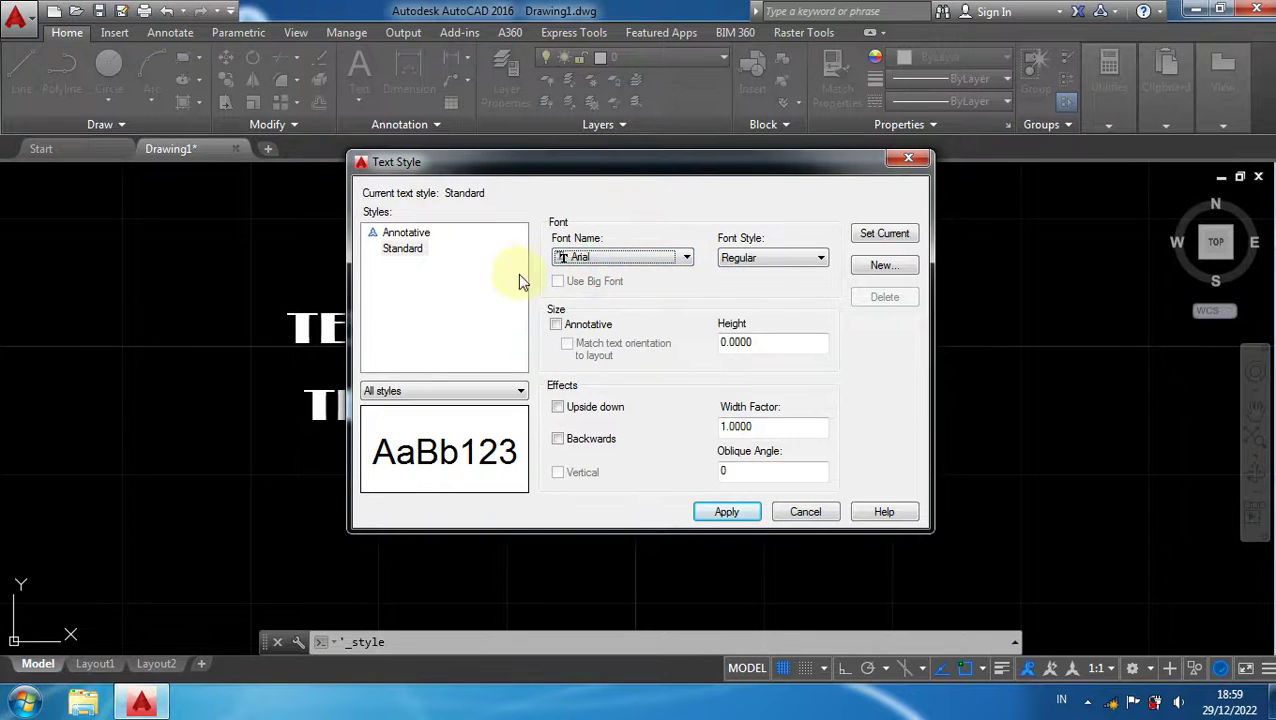
pyautogui.click(885, 233)
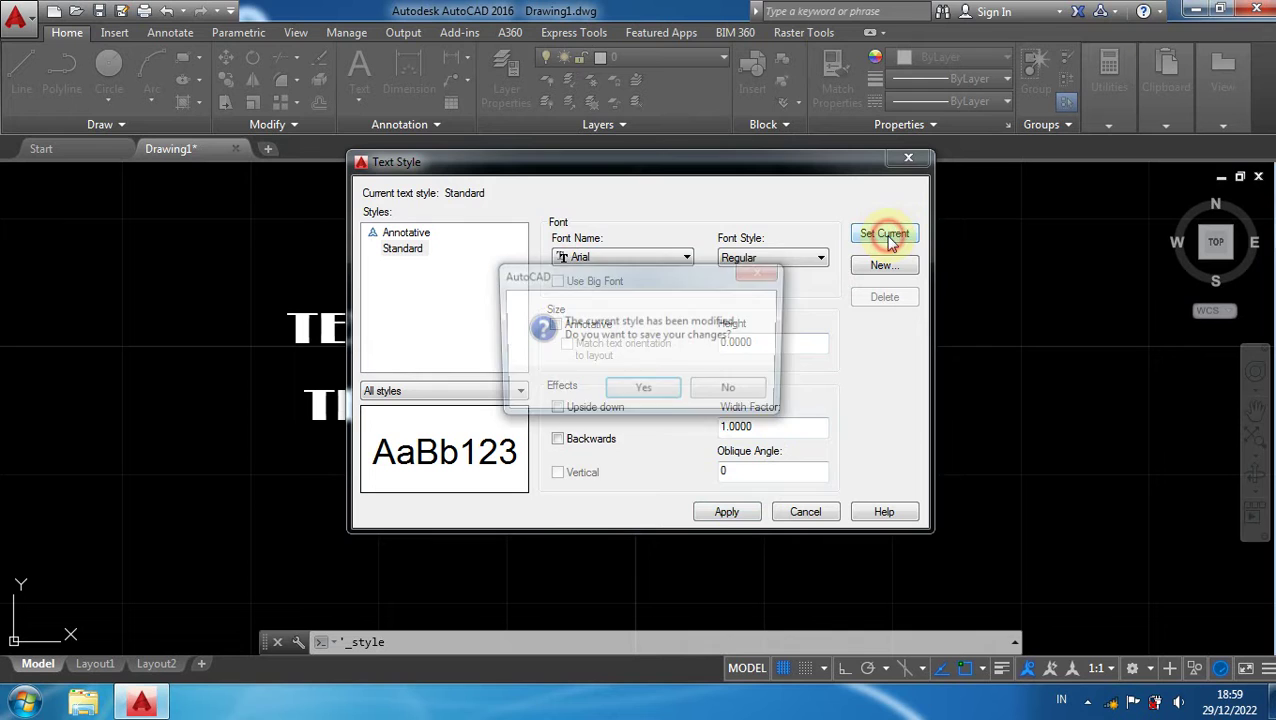
pyautogui.click(645, 393)
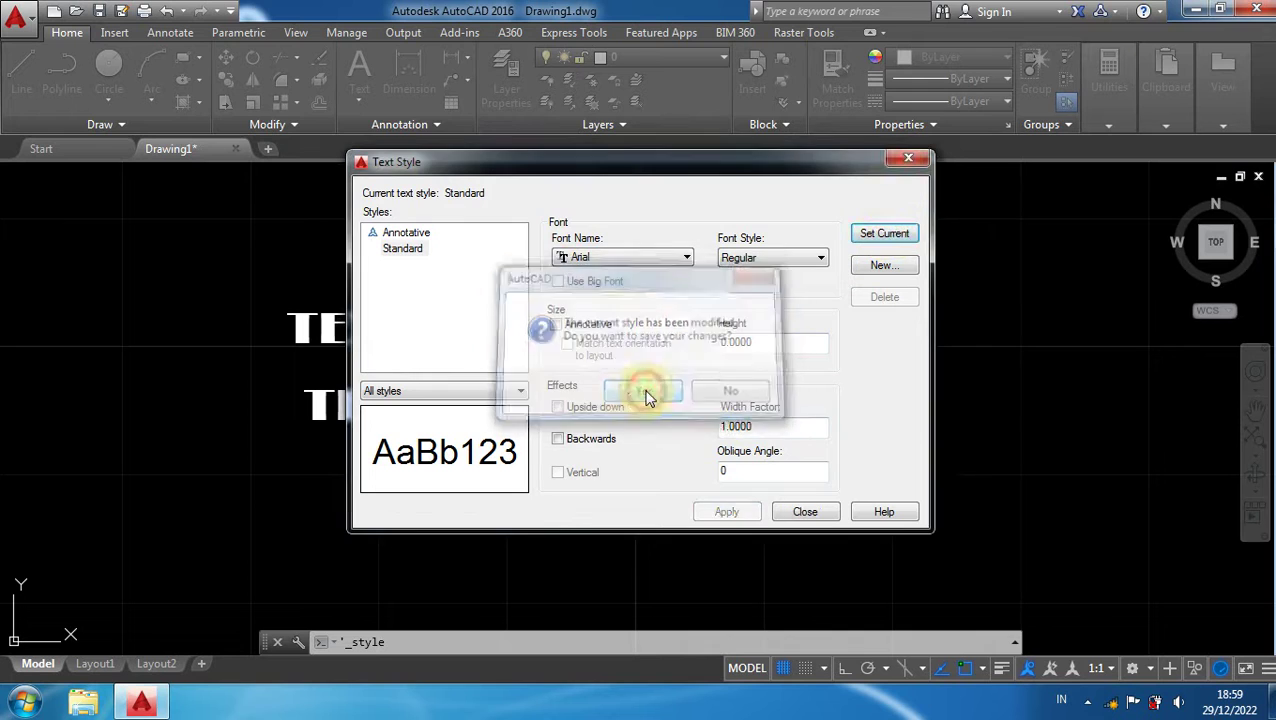
pyautogui.click(800, 513)
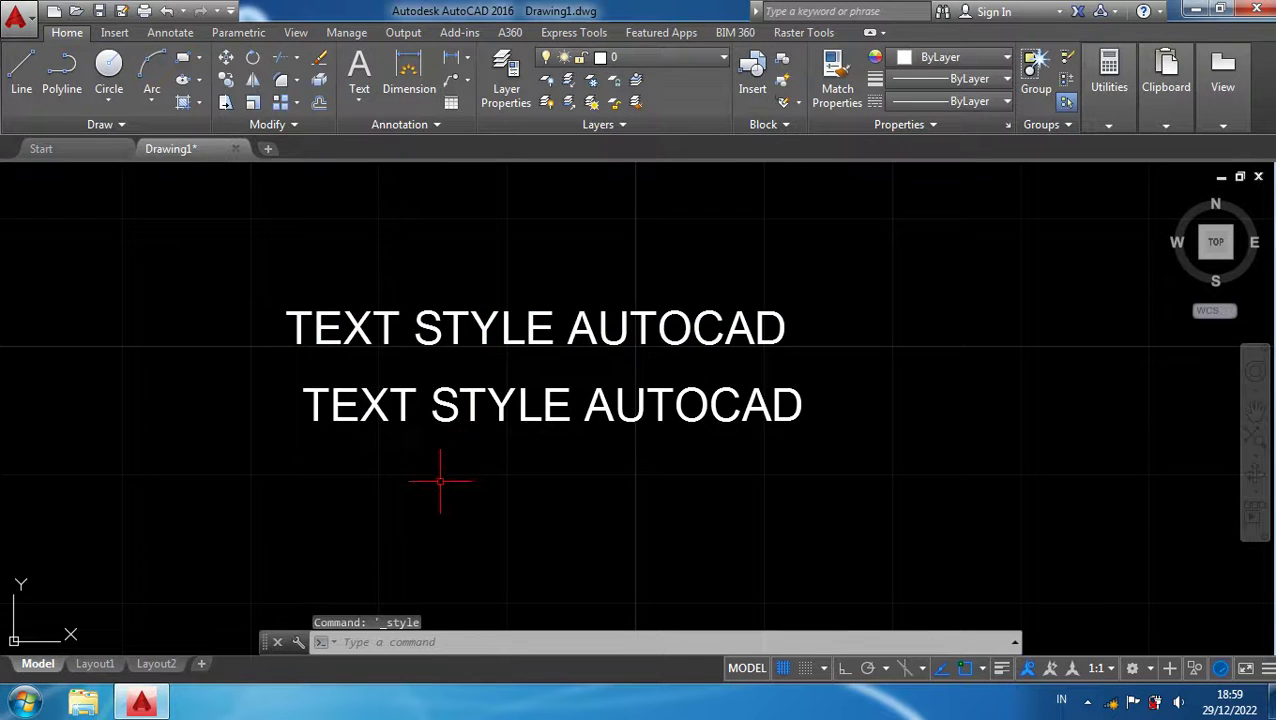
pyautogui.write('ED')
pyautogui.press('Return')
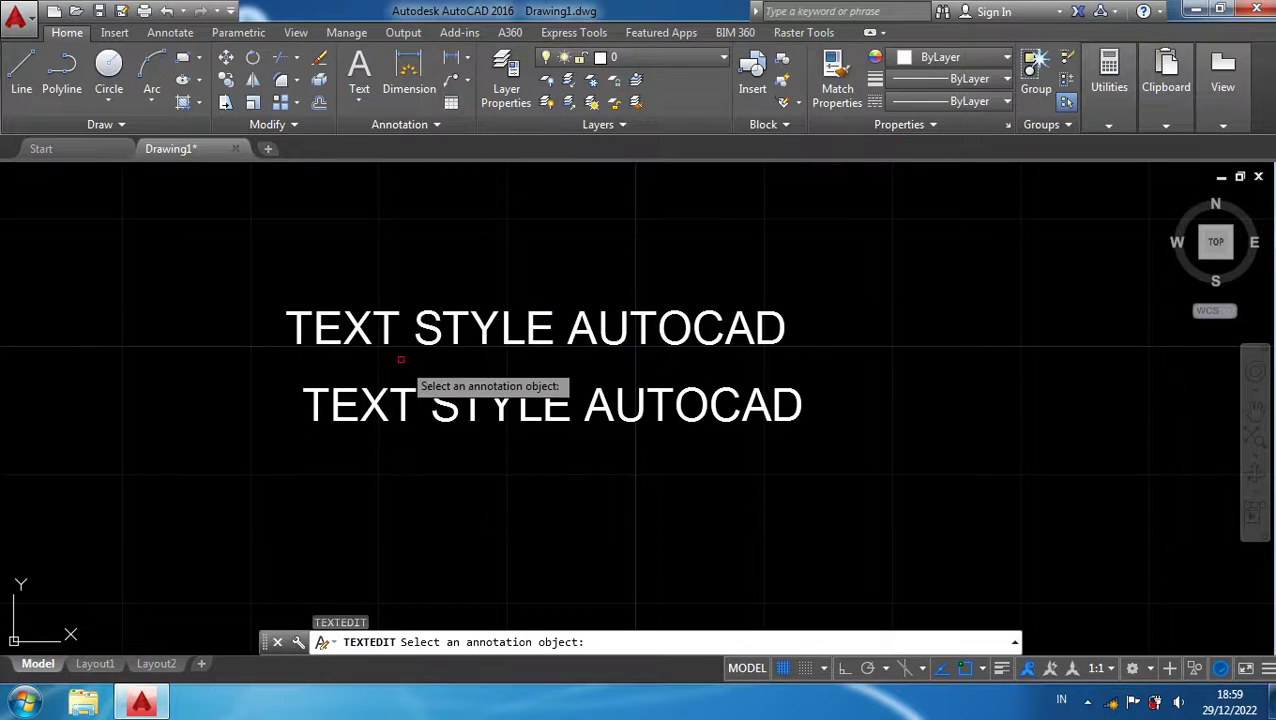
pyautogui.click(392, 333)
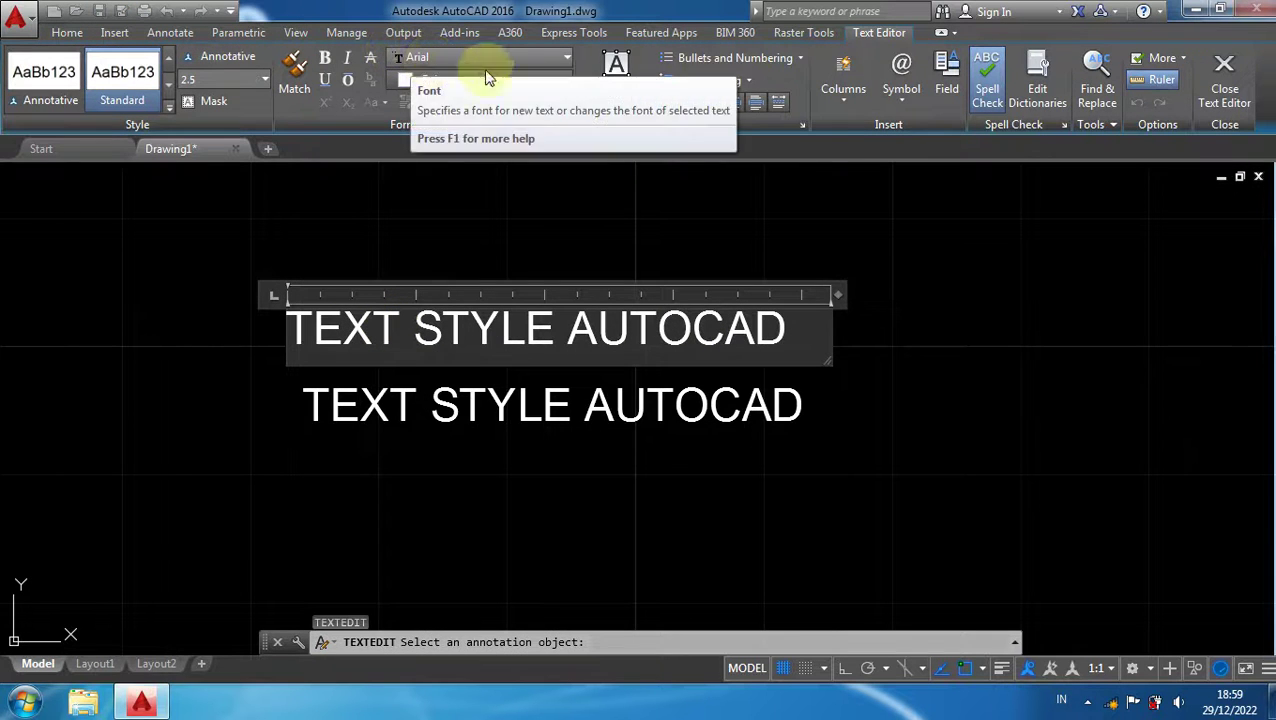
pyautogui.click(335, 547)
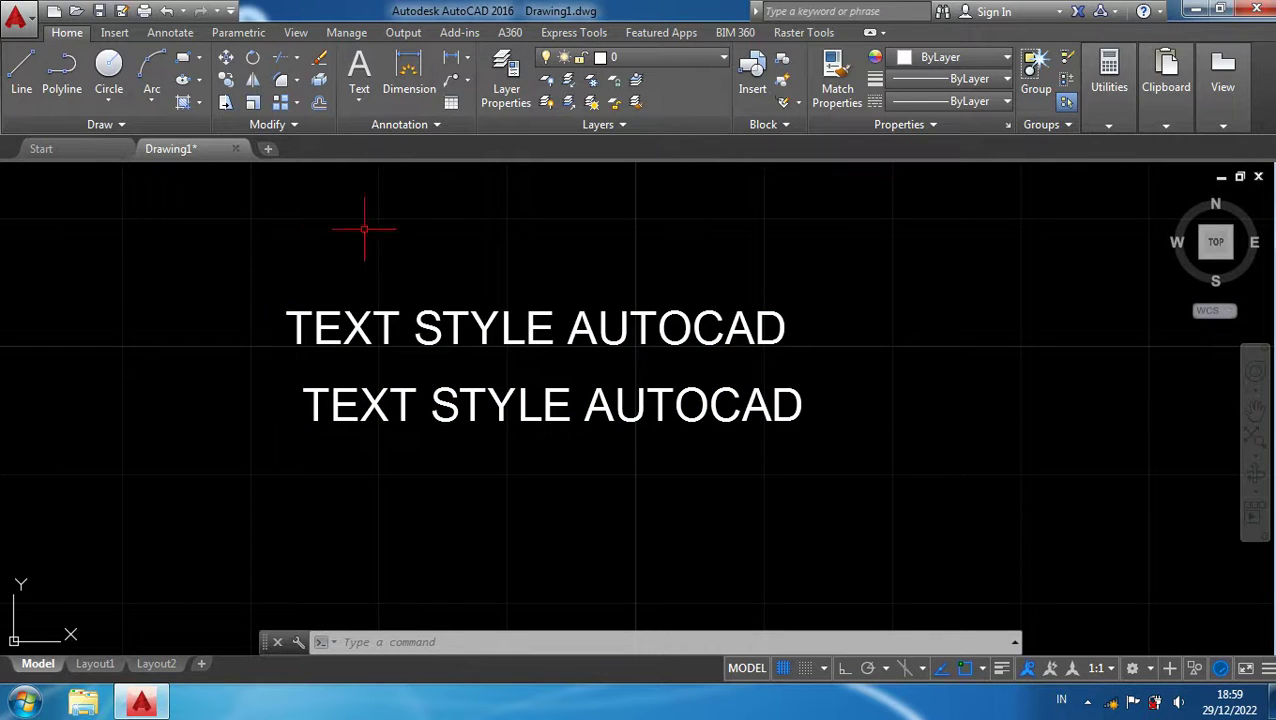
# In the Text Style dialog, start a new style named Tulisan 1
pyautogui.click(397, 121)
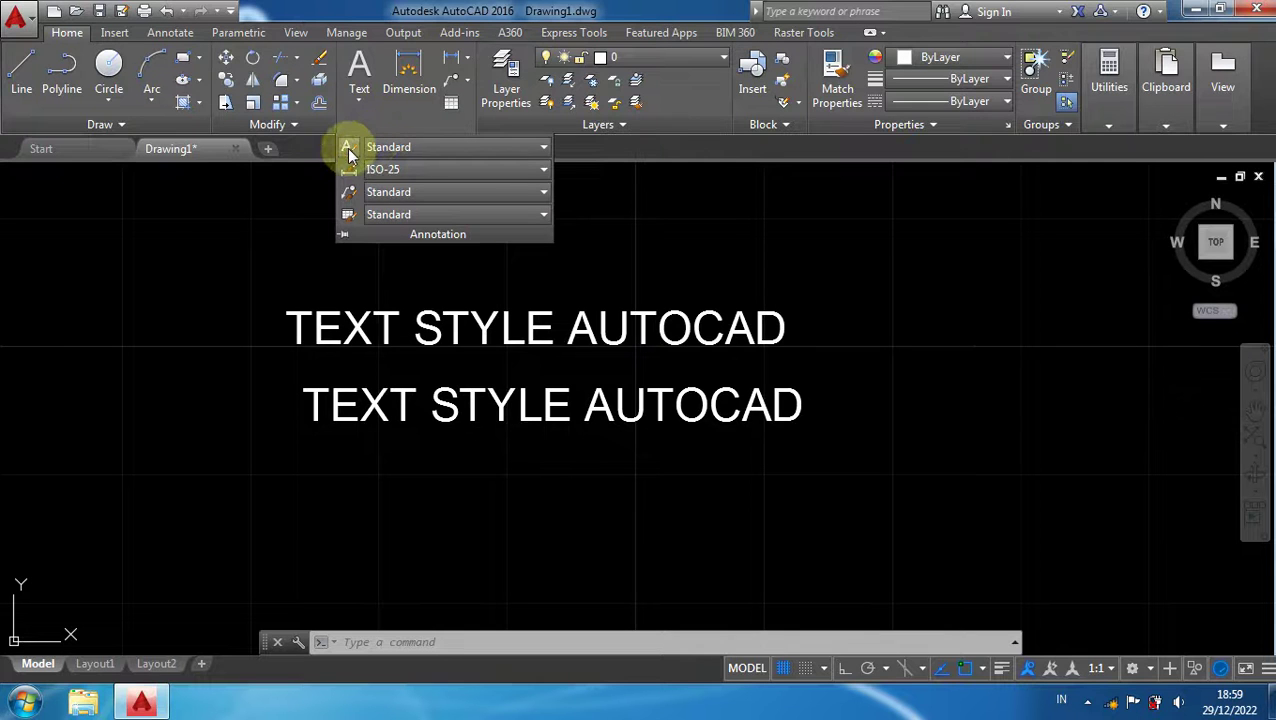
pyautogui.click(347, 148)
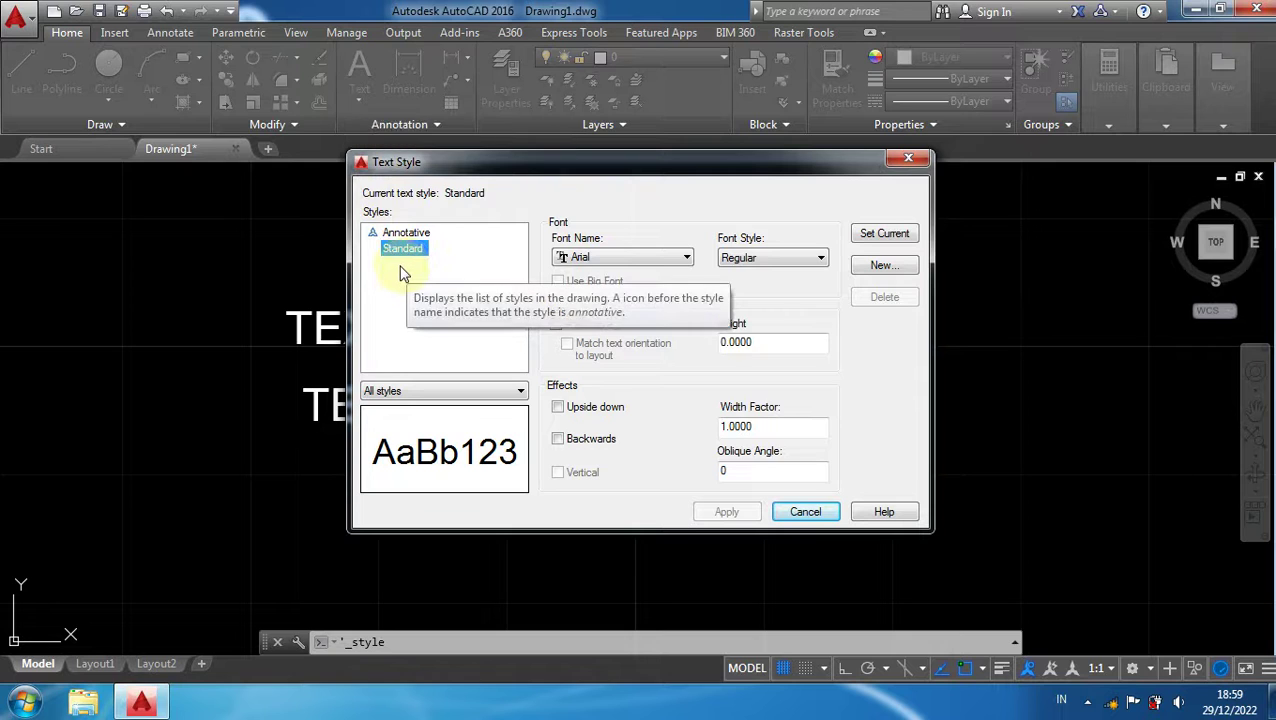
pyautogui.click(879, 272)
pyautogui.write('Tulisan 1')
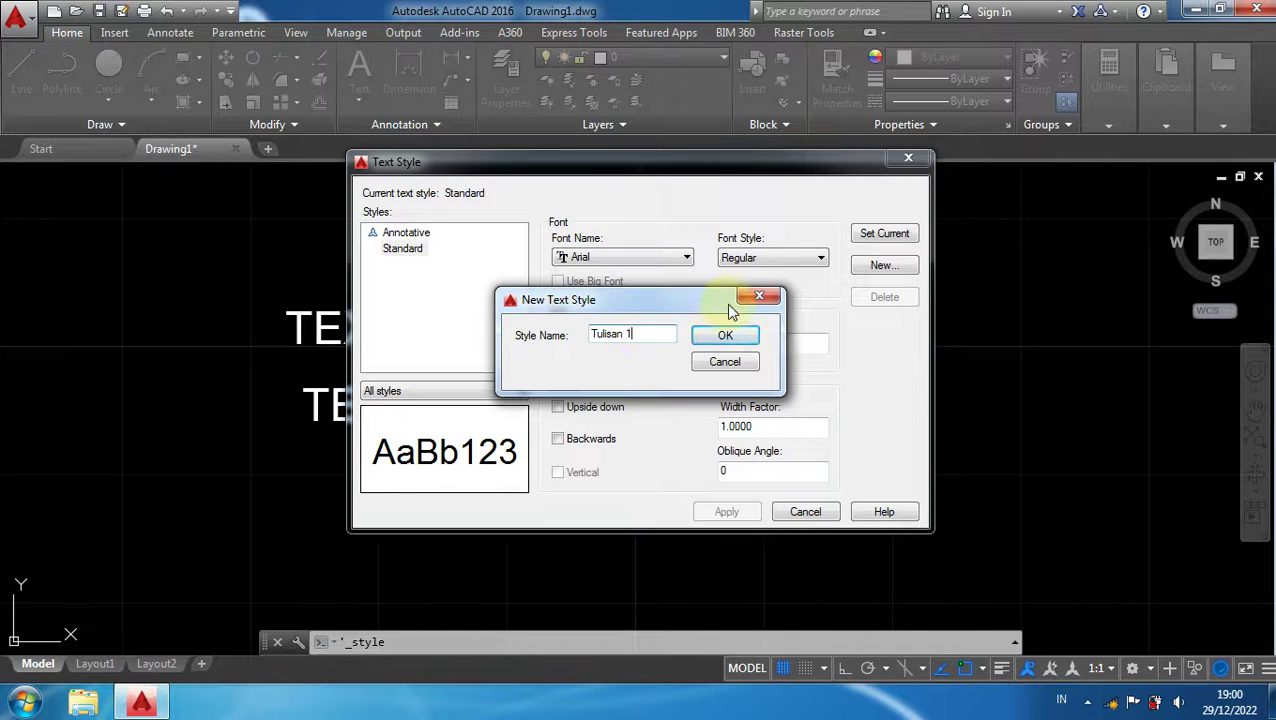
# Give Tulisan 1 the Algerian font, make it current, save and close the dialog
pyautogui.click(728, 339)
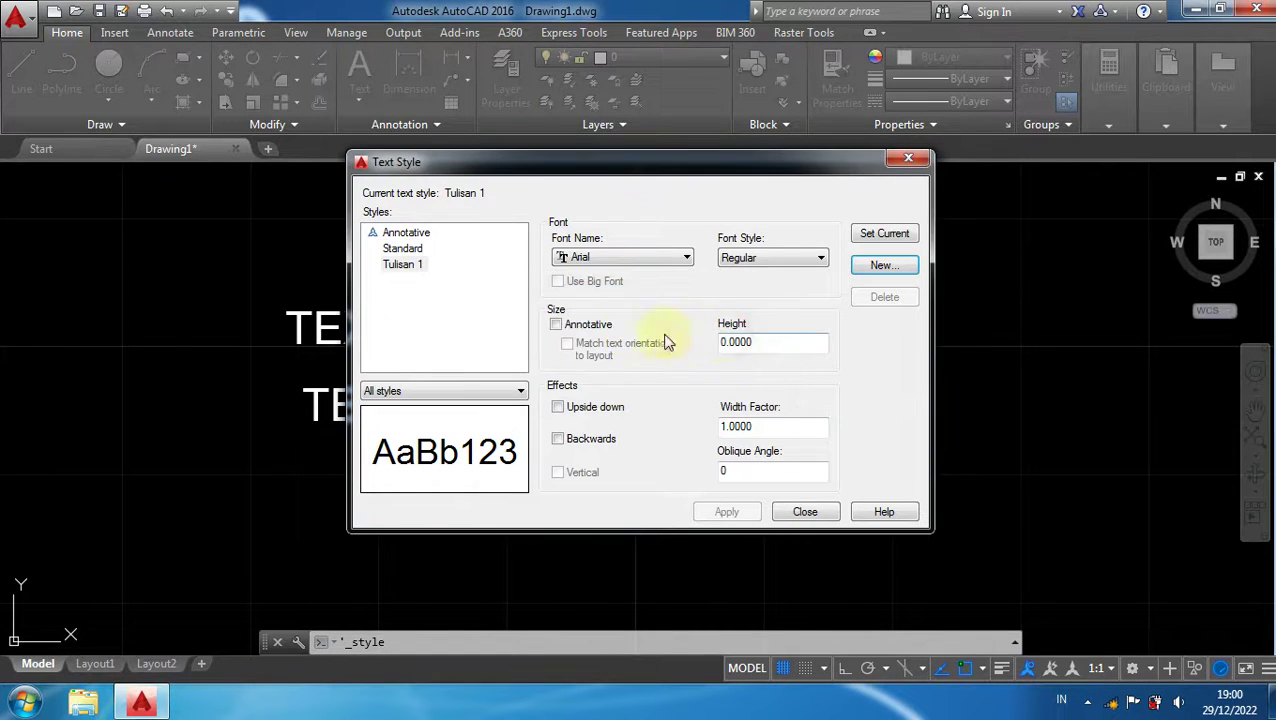
pyautogui.click(403, 266)
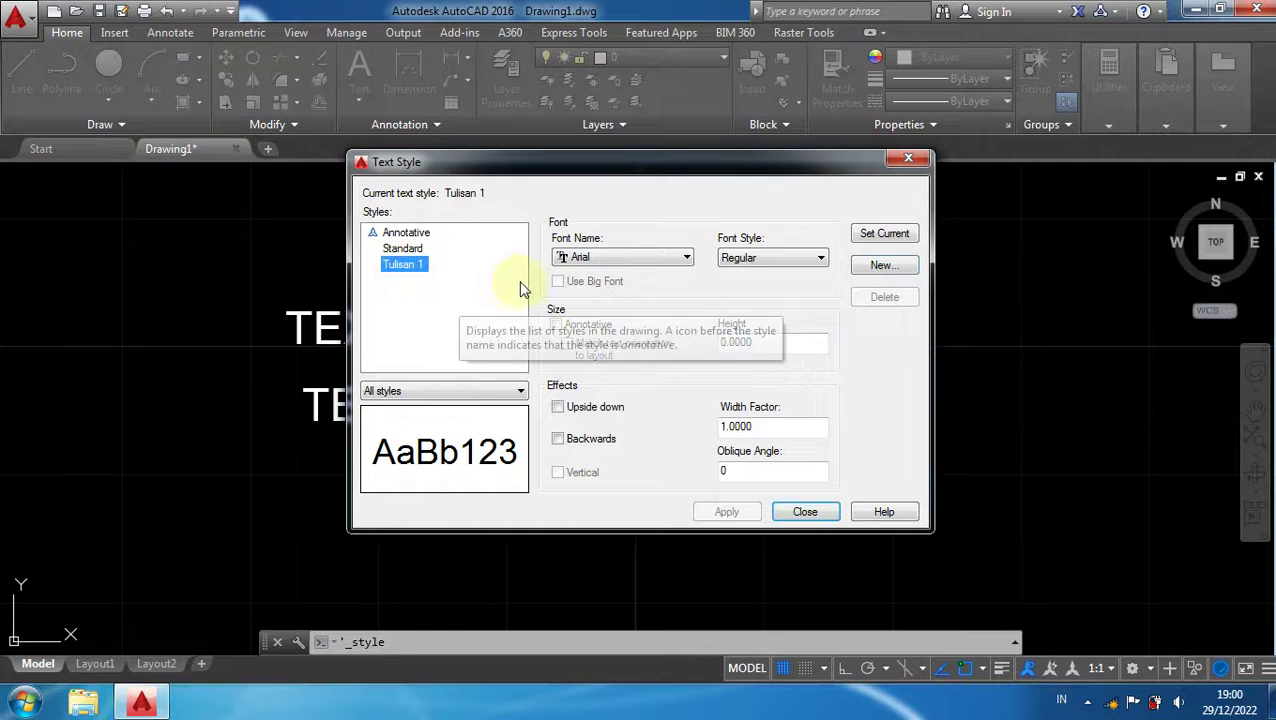
pyautogui.click(610, 259)
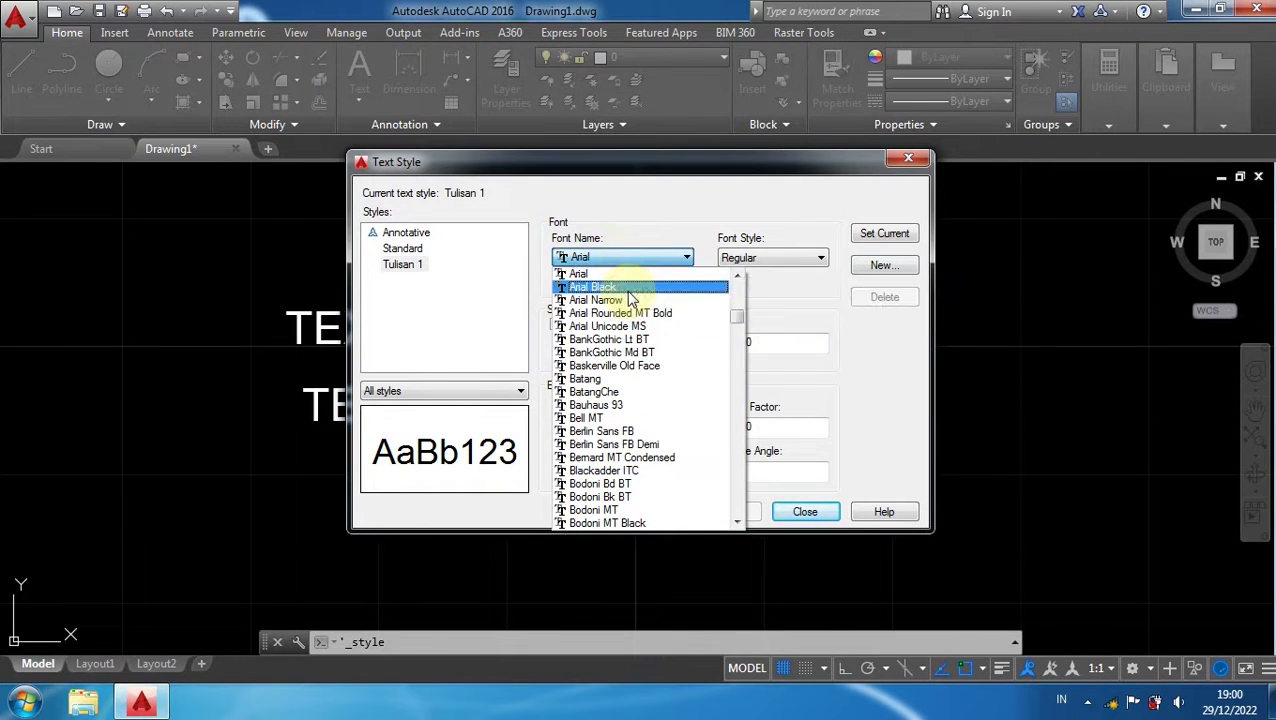
pyautogui.press('Up')
pyautogui.press('Up')
pyautogui.press('Up')
pyautogui.press('Up')
pyautogui.press('Up')
pyautogui.press('Up')
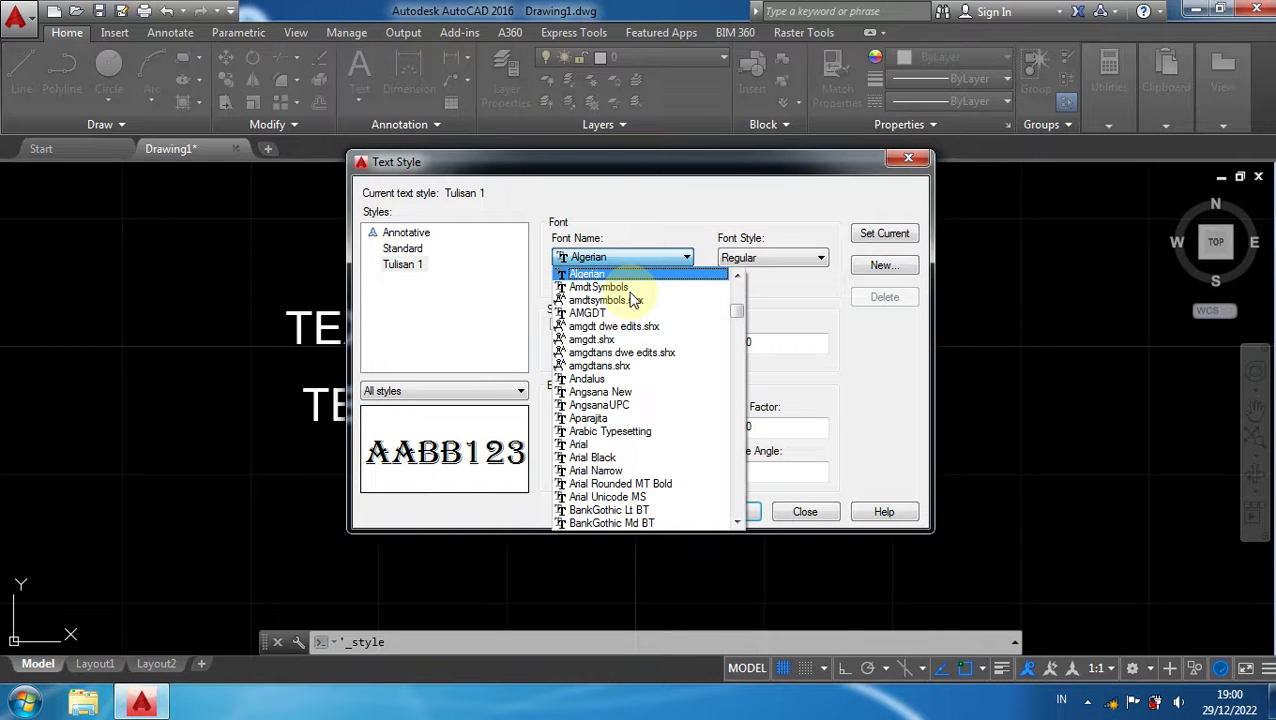
pyautogui.click(580, 277)
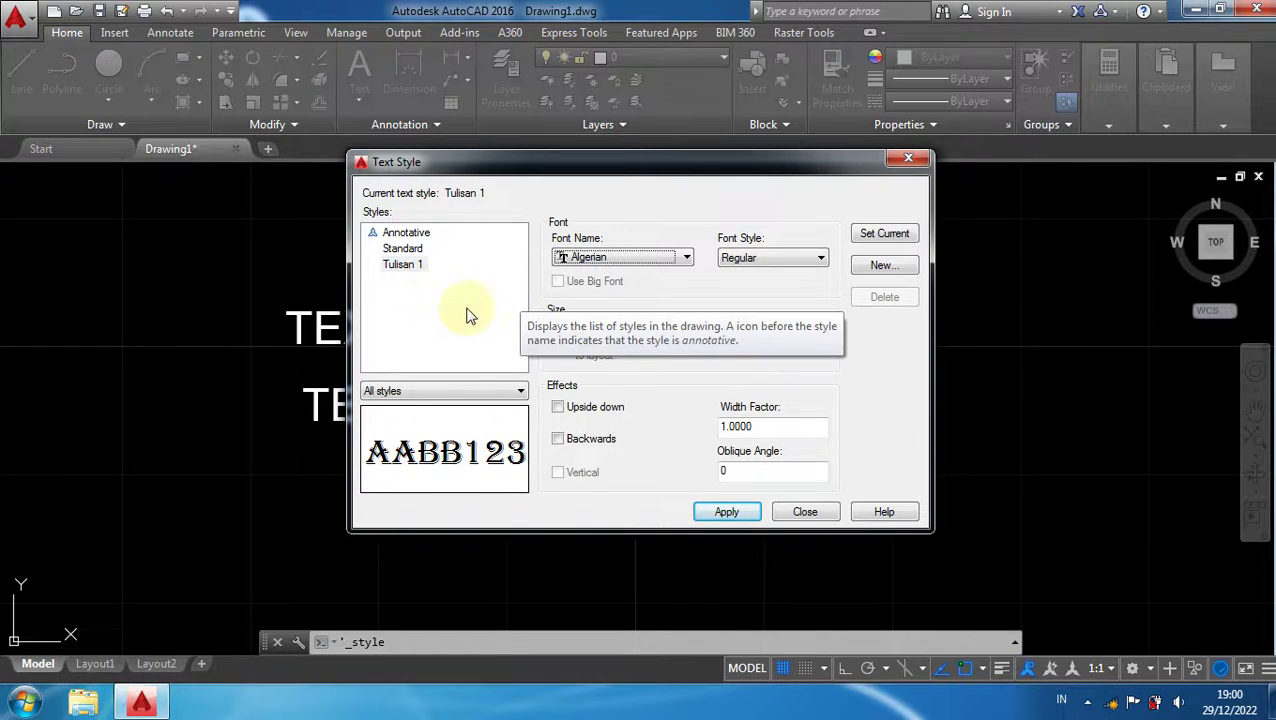
pyautogui.click(885, 236)
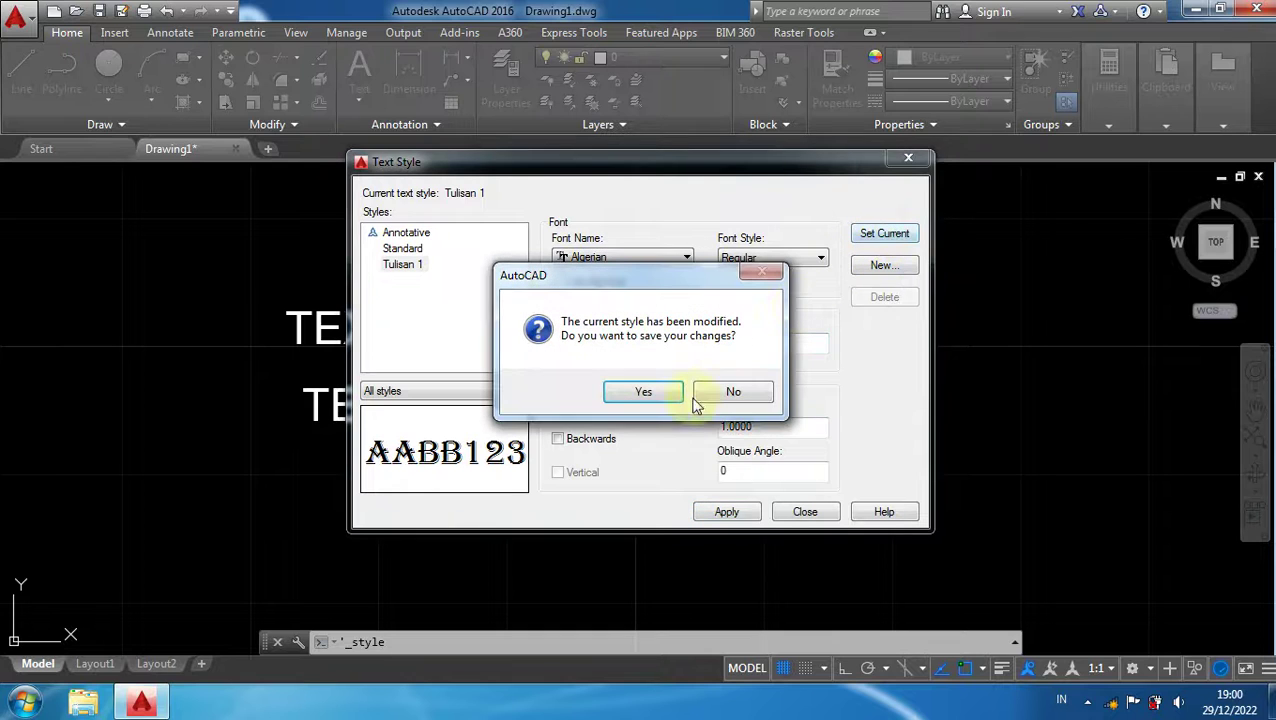
pyautogui.click(644, 393)
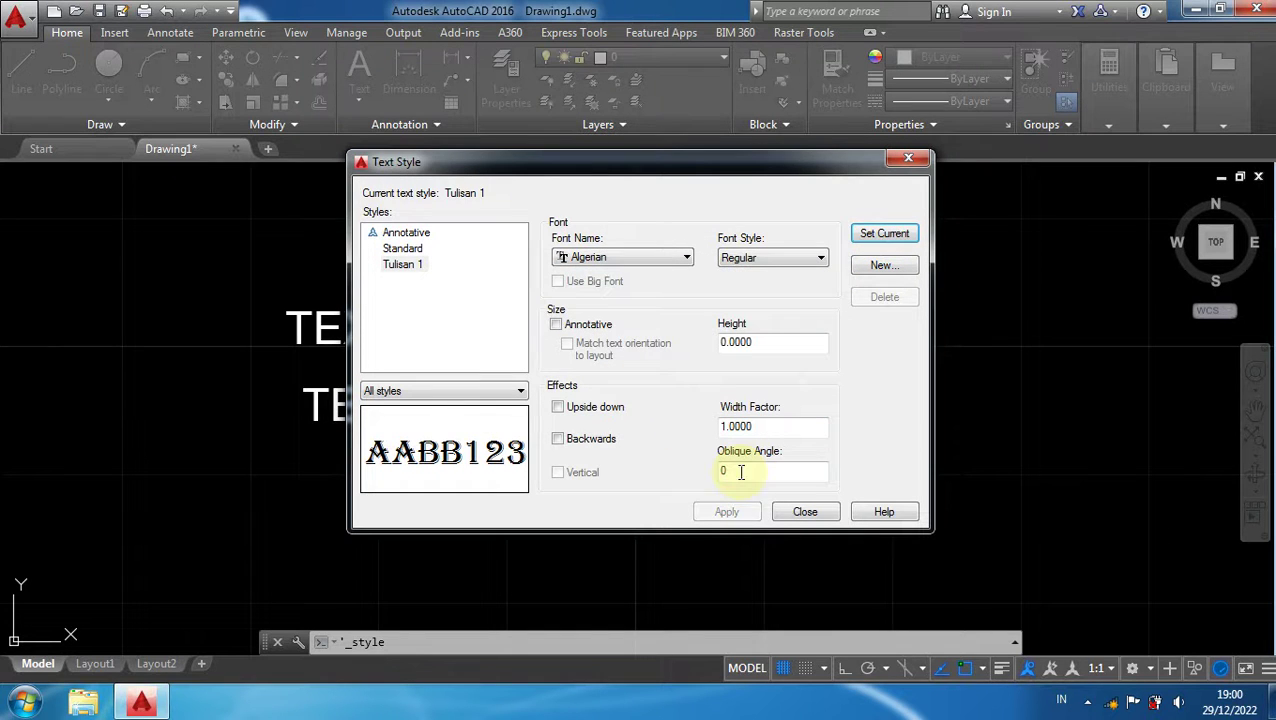
pyautogui.click(803, 514)
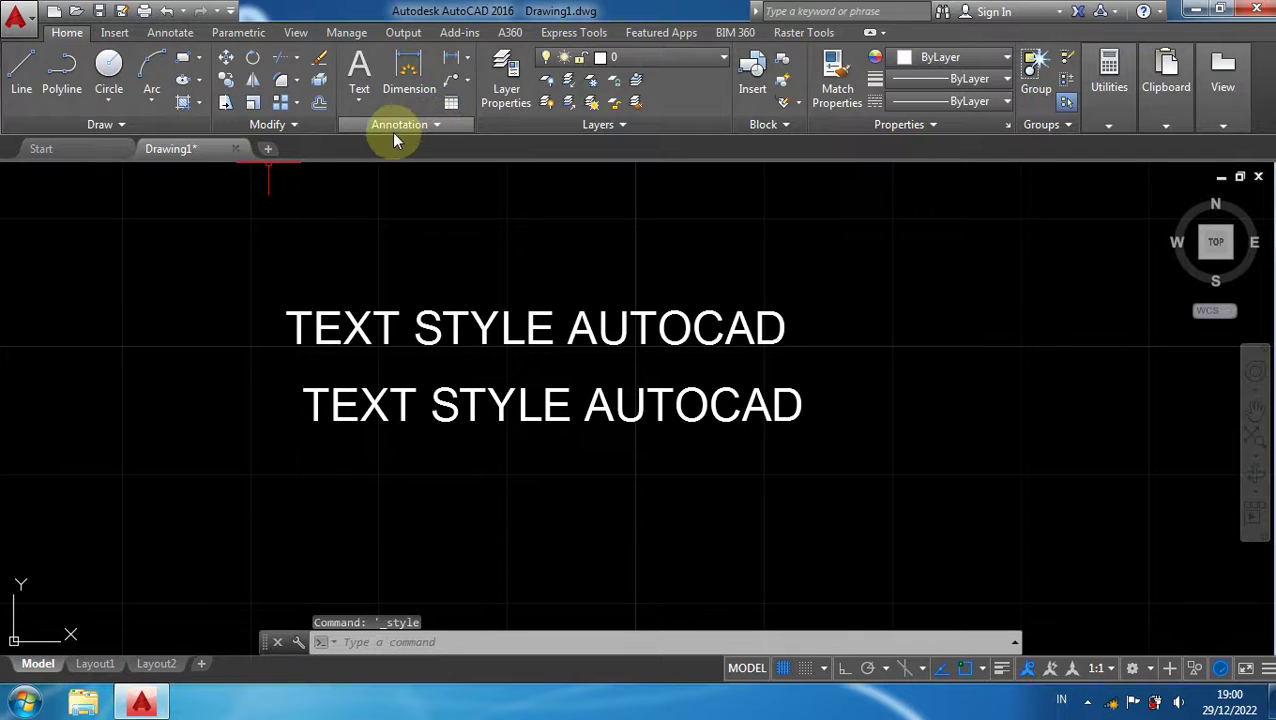
# Check the text style list, then select the lower text line and expand the Annotation styles
pyautogui.click(416, 128)
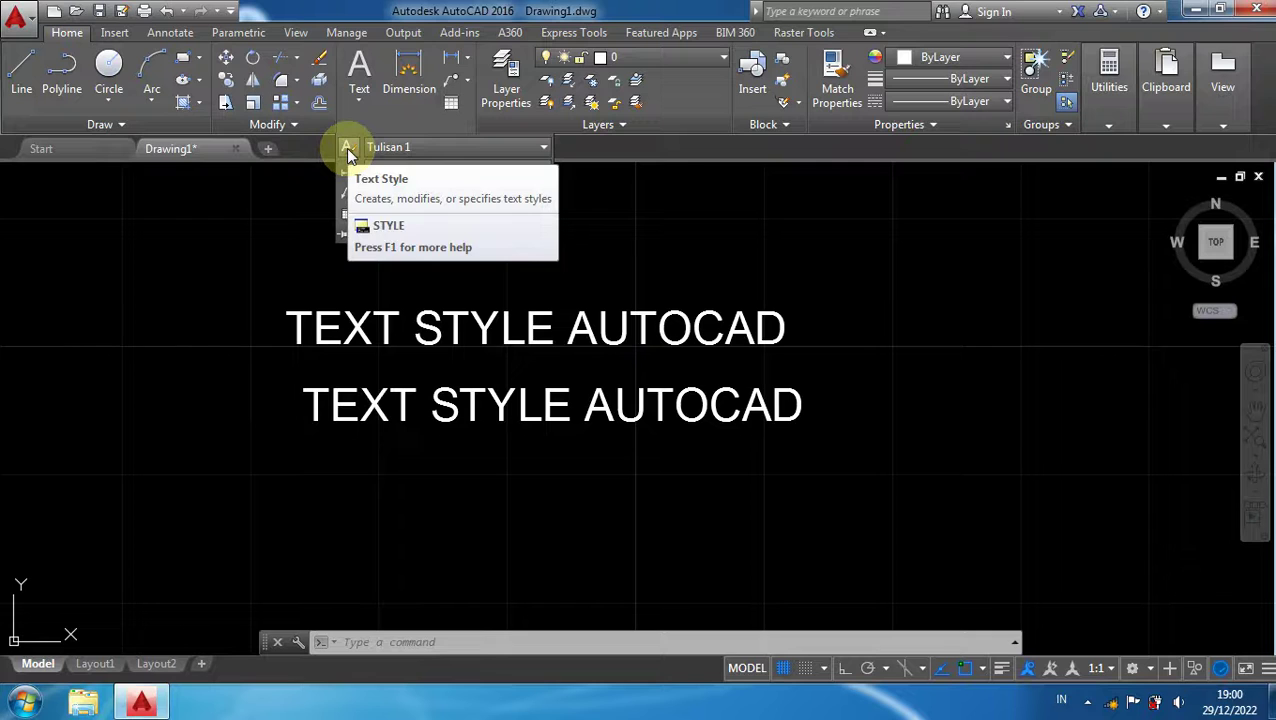
pyautogui.click(431, 148)
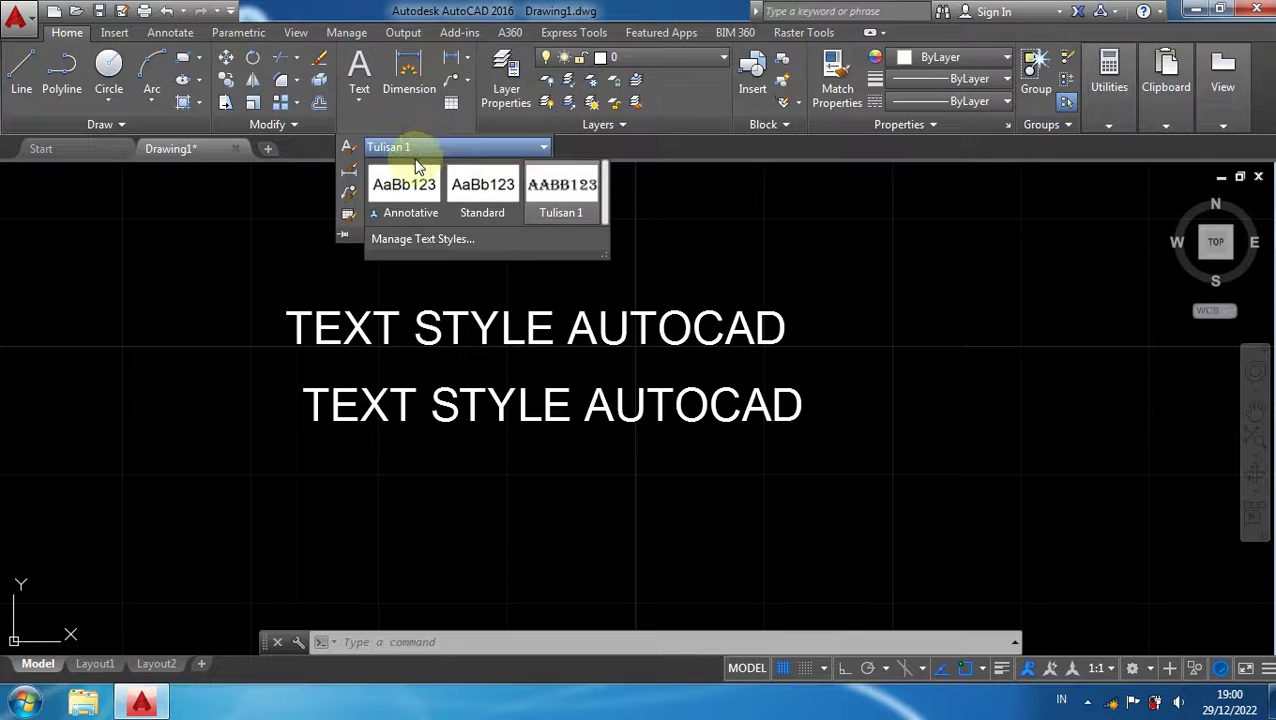
pyautogui.click(558, 199)
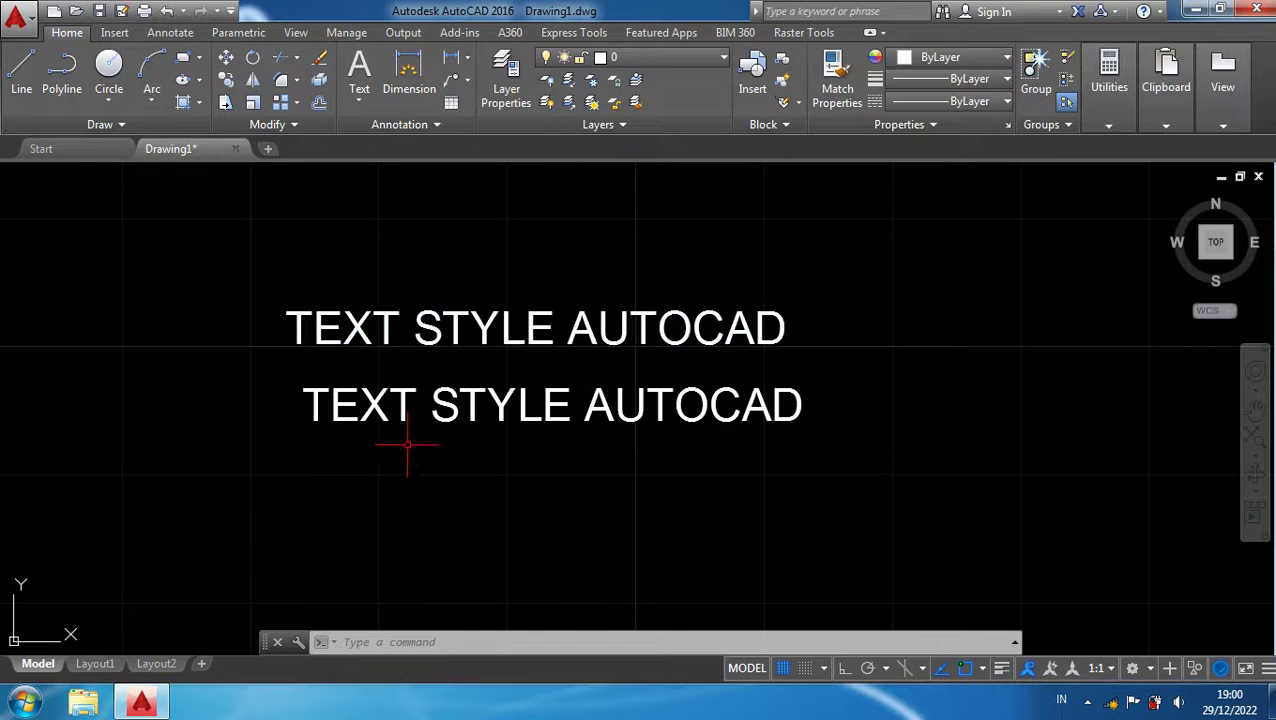
pyautogui.click(375, 406)
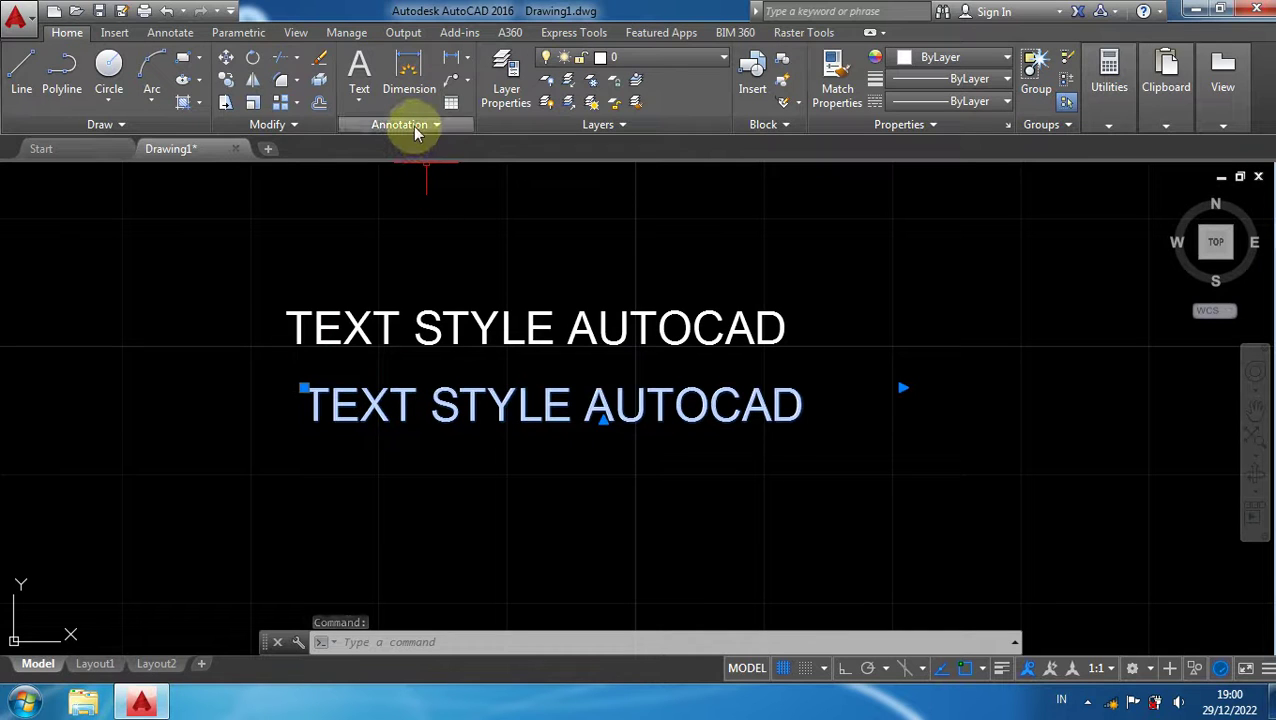
pyautogui.click(417, 128)
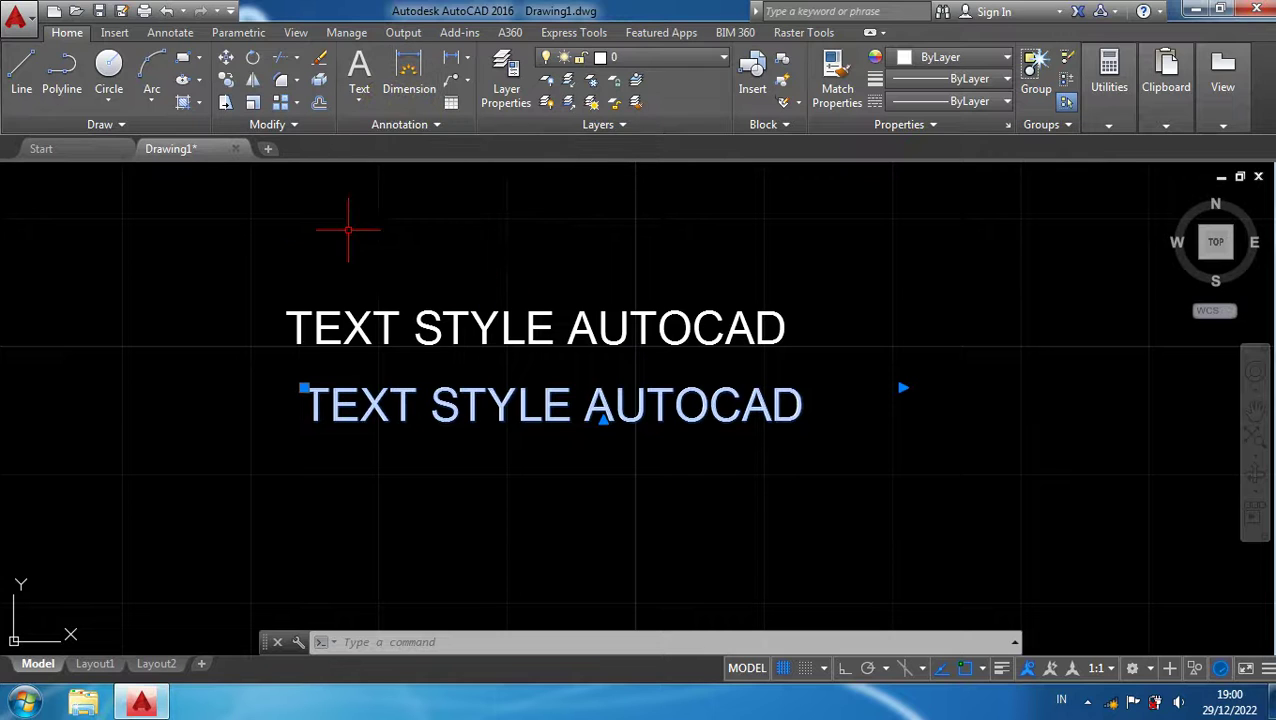
pyautogui.click(390, 127)
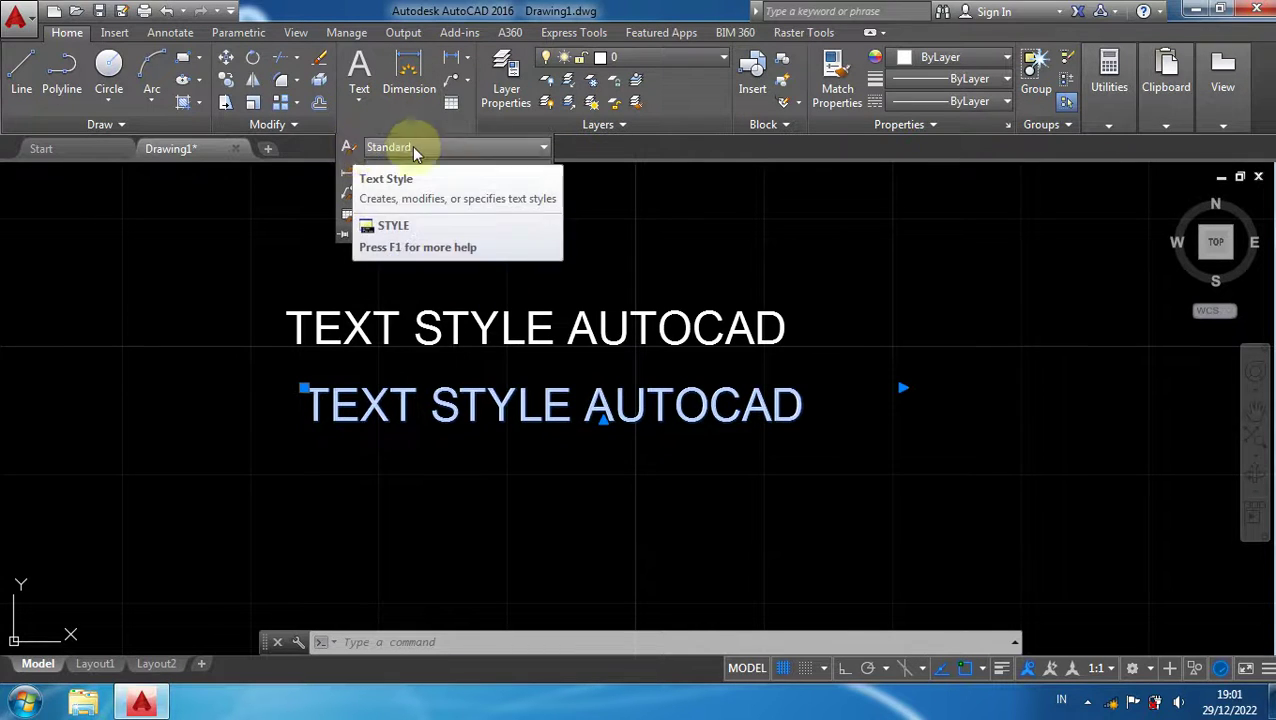
# Apply the Tulisan 1 style to the lower line so it shows in Algerian
pyautogui.click(430, 147)
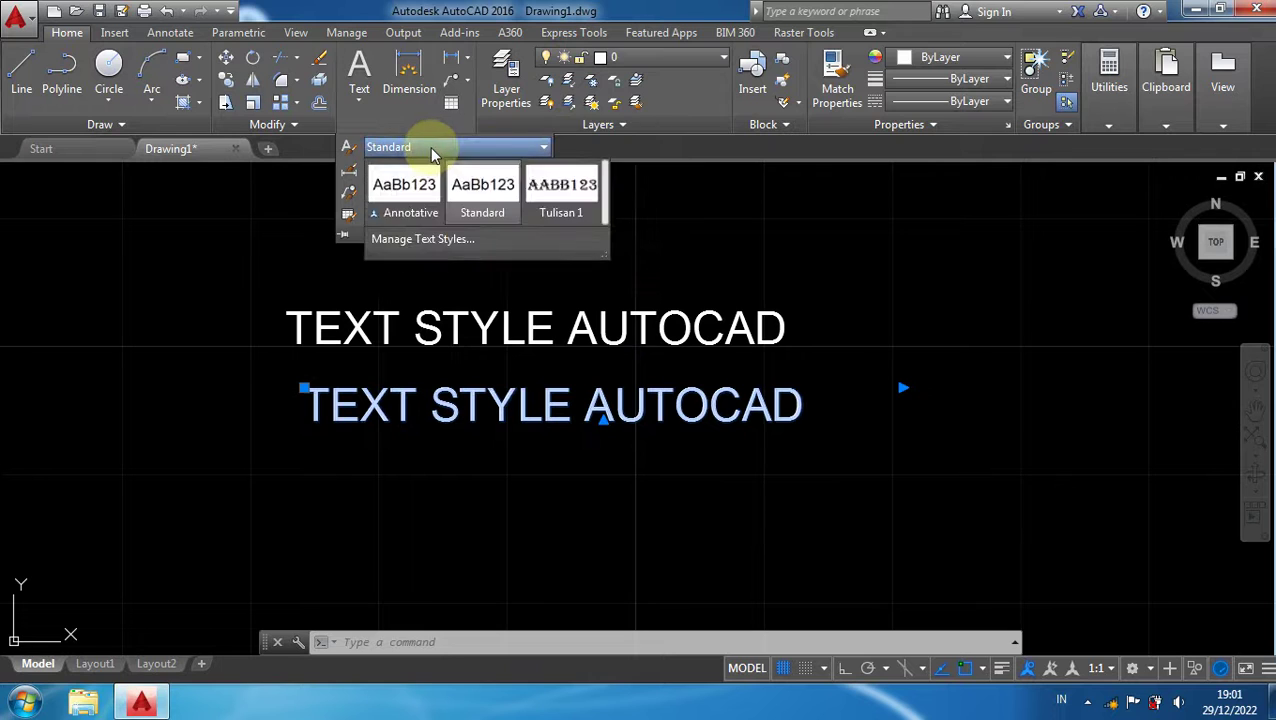
pyautogui.click(563, 192)
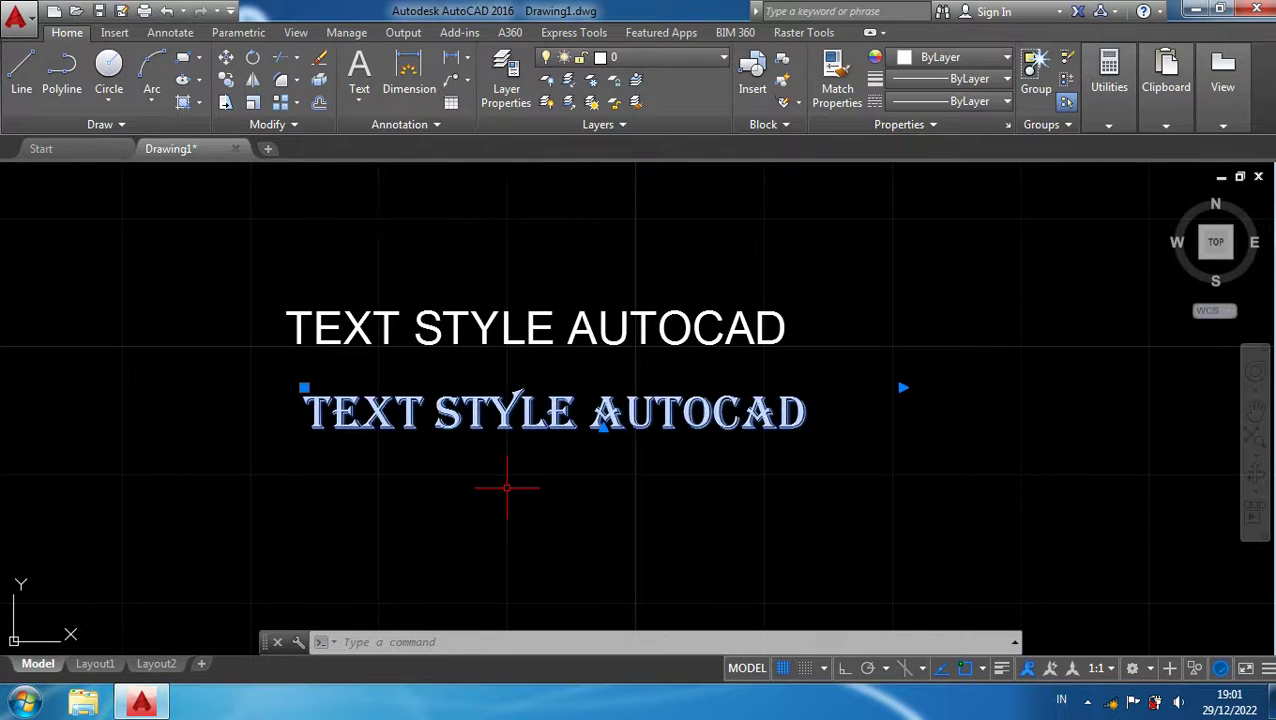
pyautogui.press('Escape')
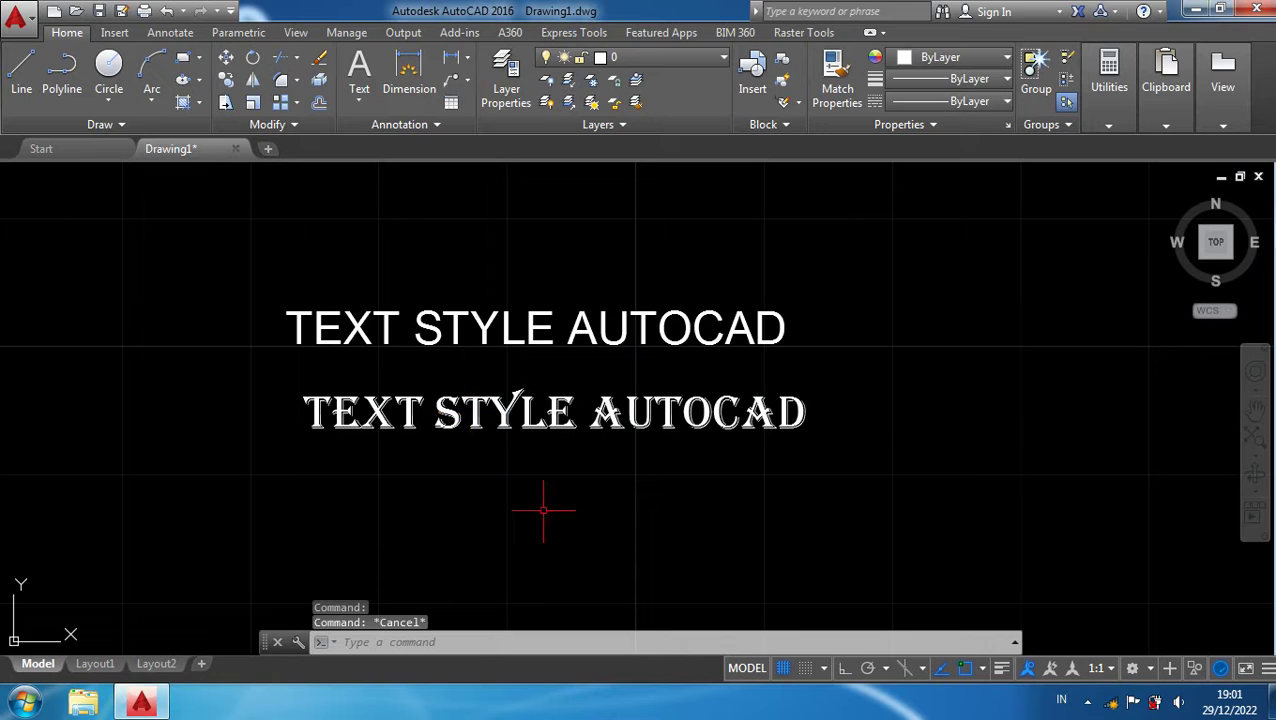
# Open the lower and upper lines with TEXTEDIT and close each without changes
pyautogui.write('ed')
pyautogui.press('Return')
pyautogui.click(472, 427)
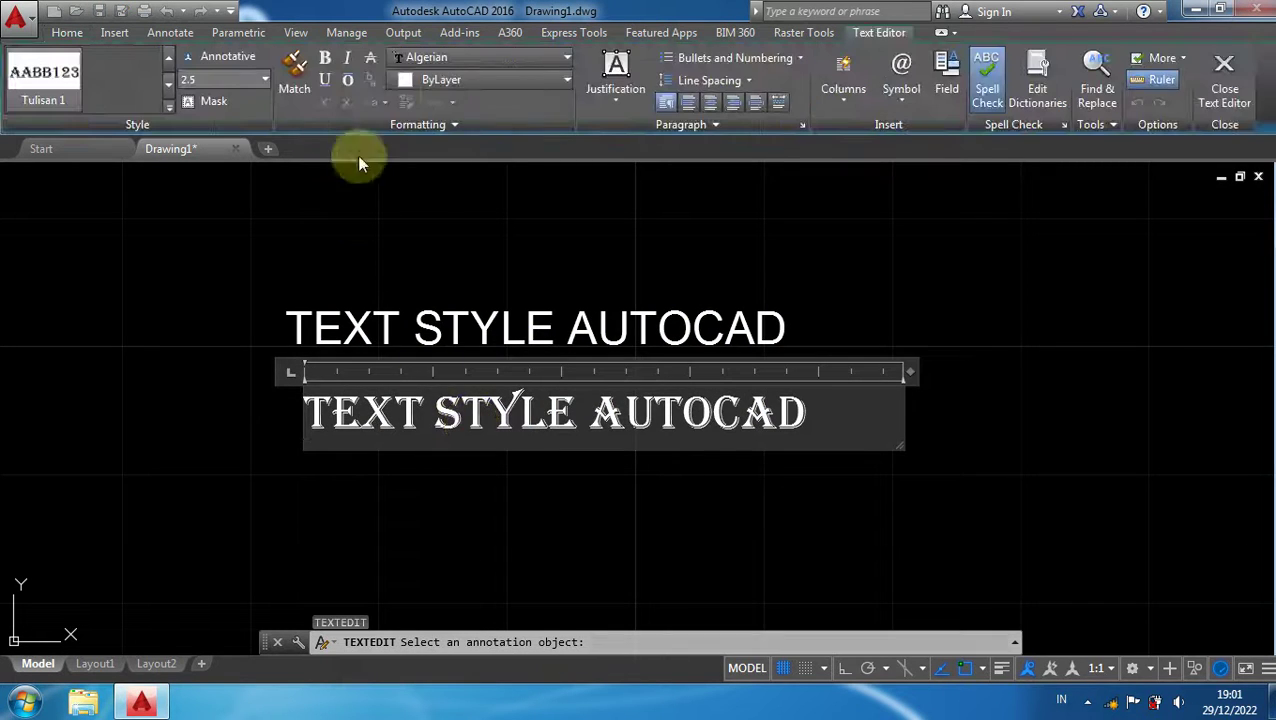
pyautogui.click(440, 355)
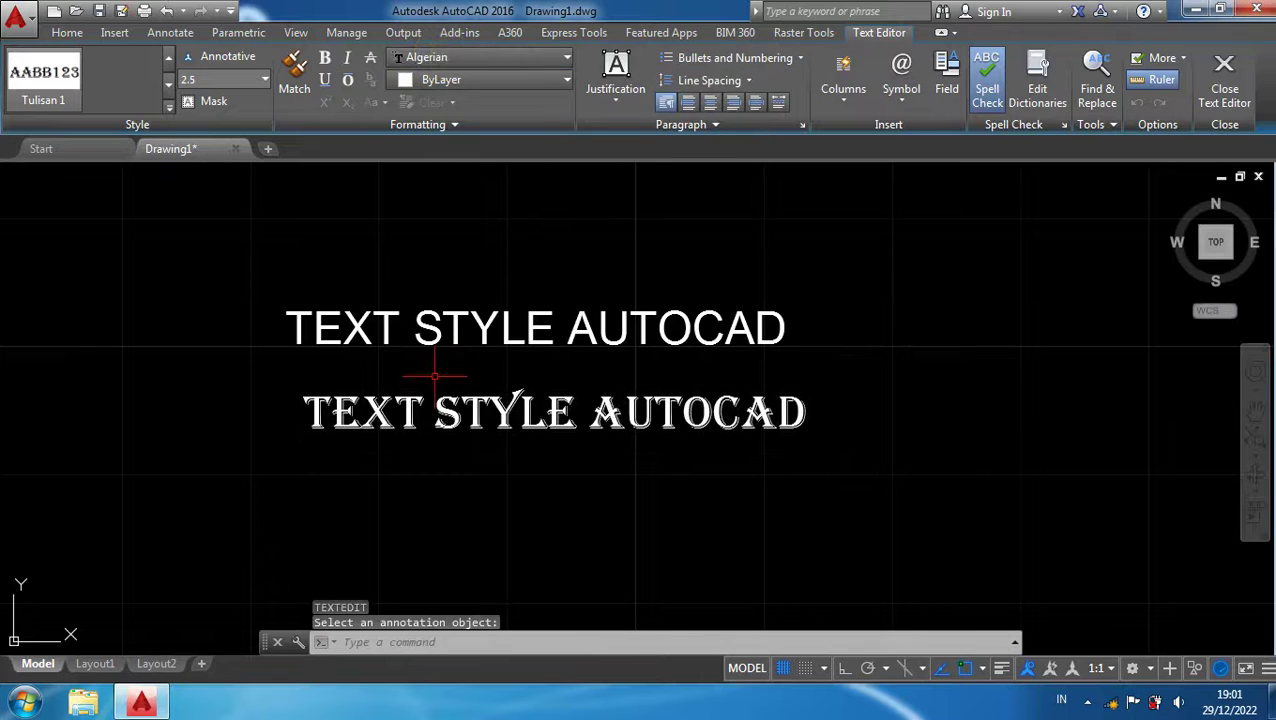
pyautogui.write('ed')
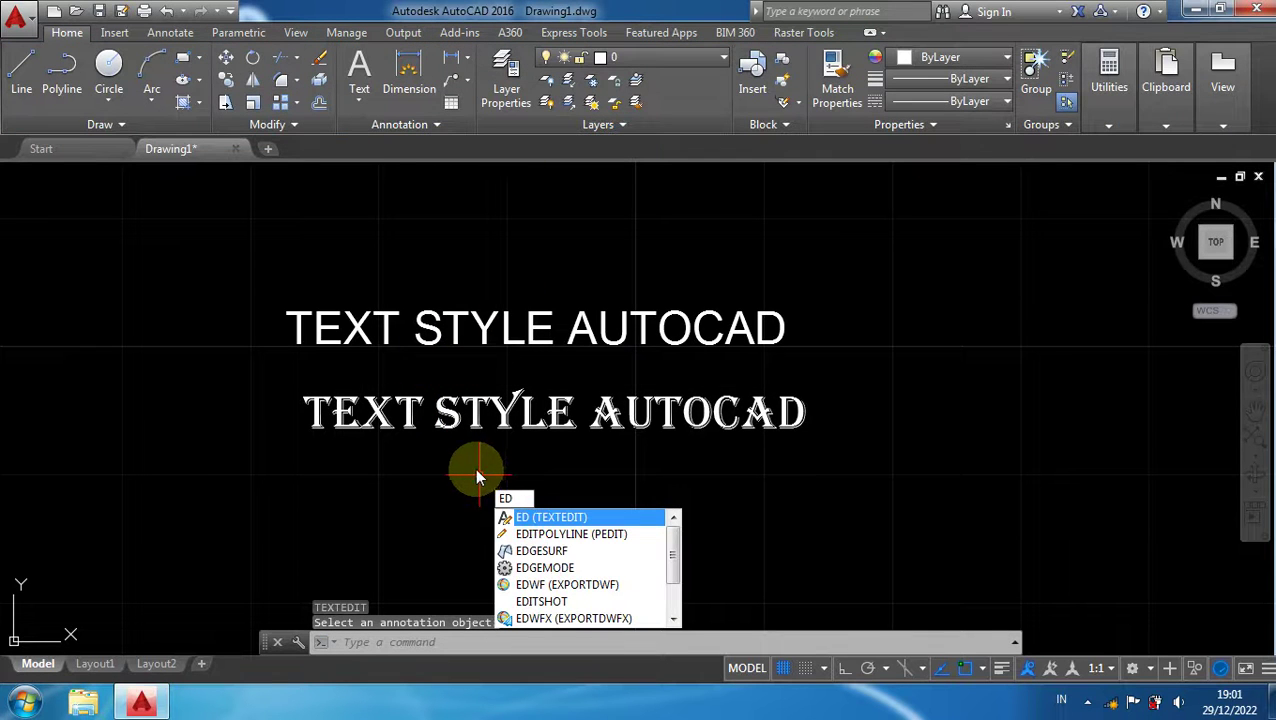
pyautogui.press('Return')
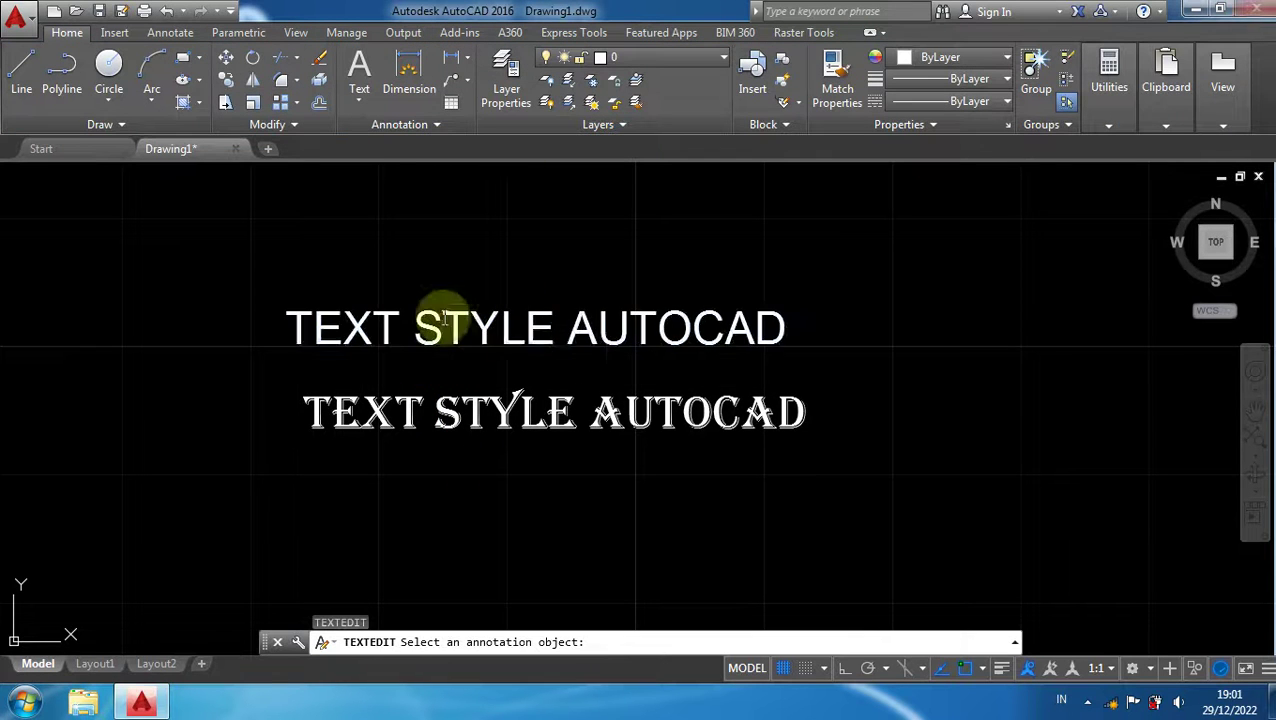
pyautogui.click(441, 320)
pyautogui.click(485, 406)
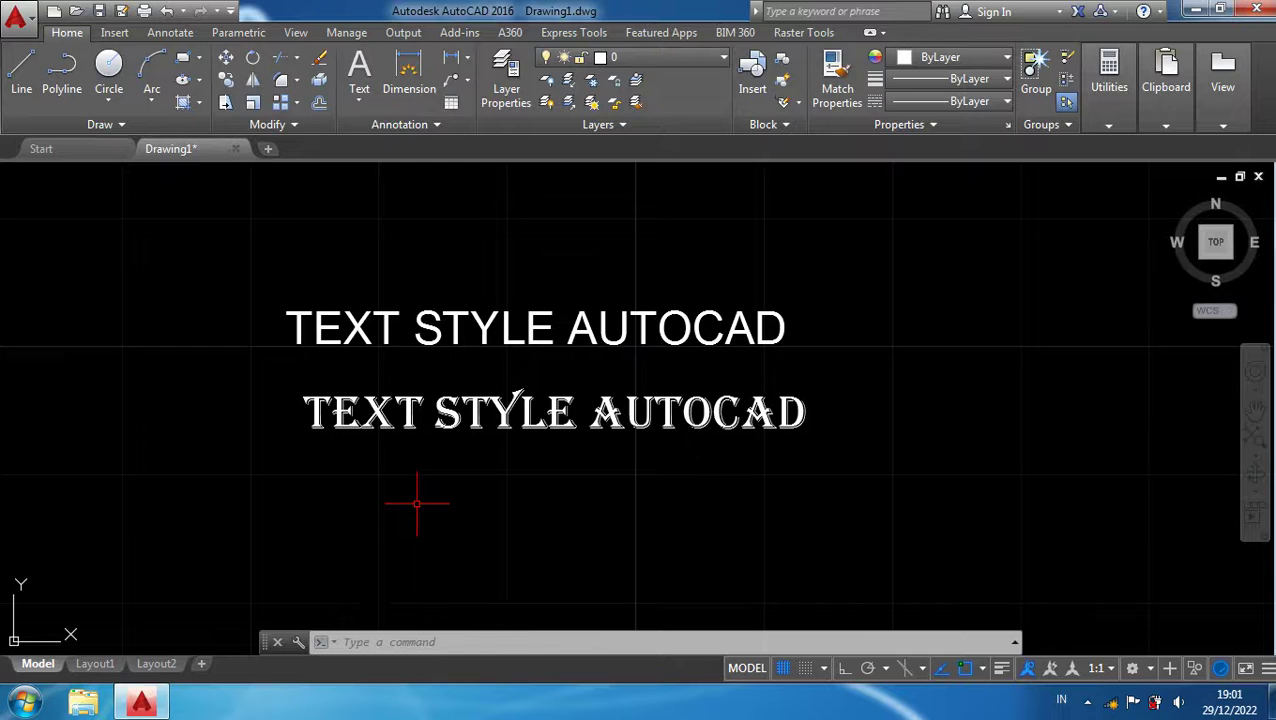
# Make Tulisan 1 the current text style from the Annotation panel
pyautogui.click(388, 125)
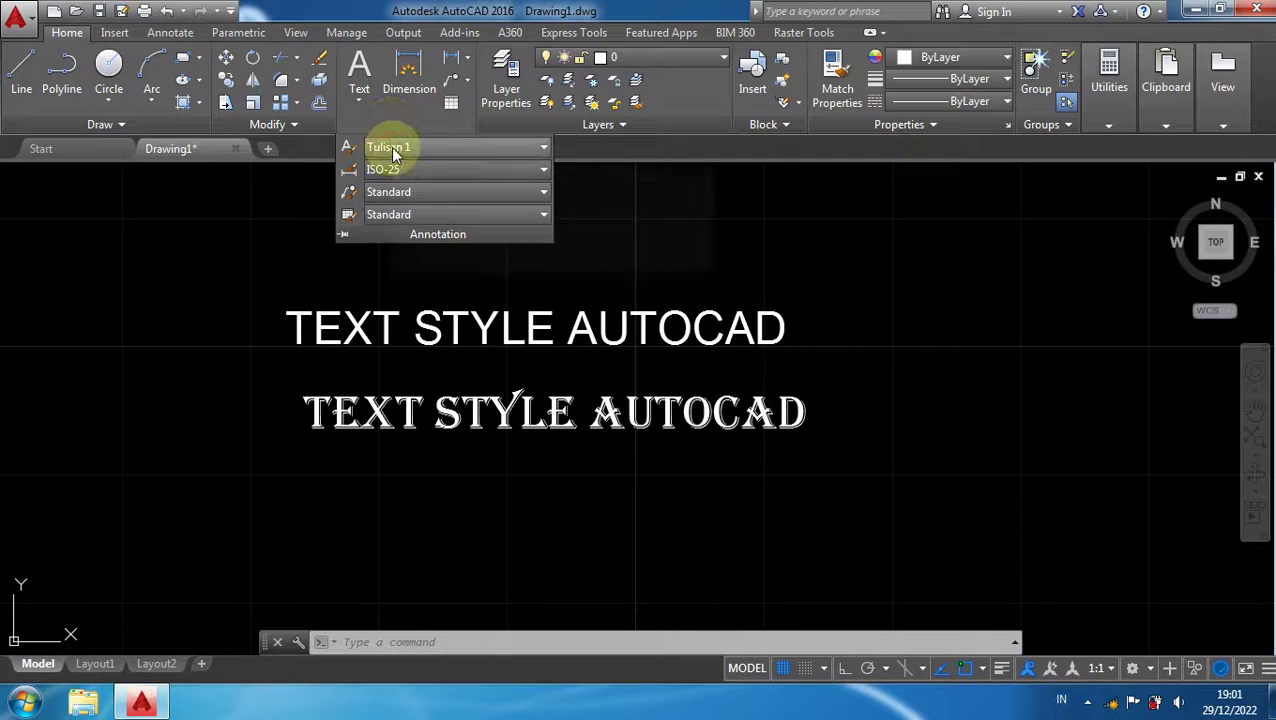
pyautogui.click(393, 150)
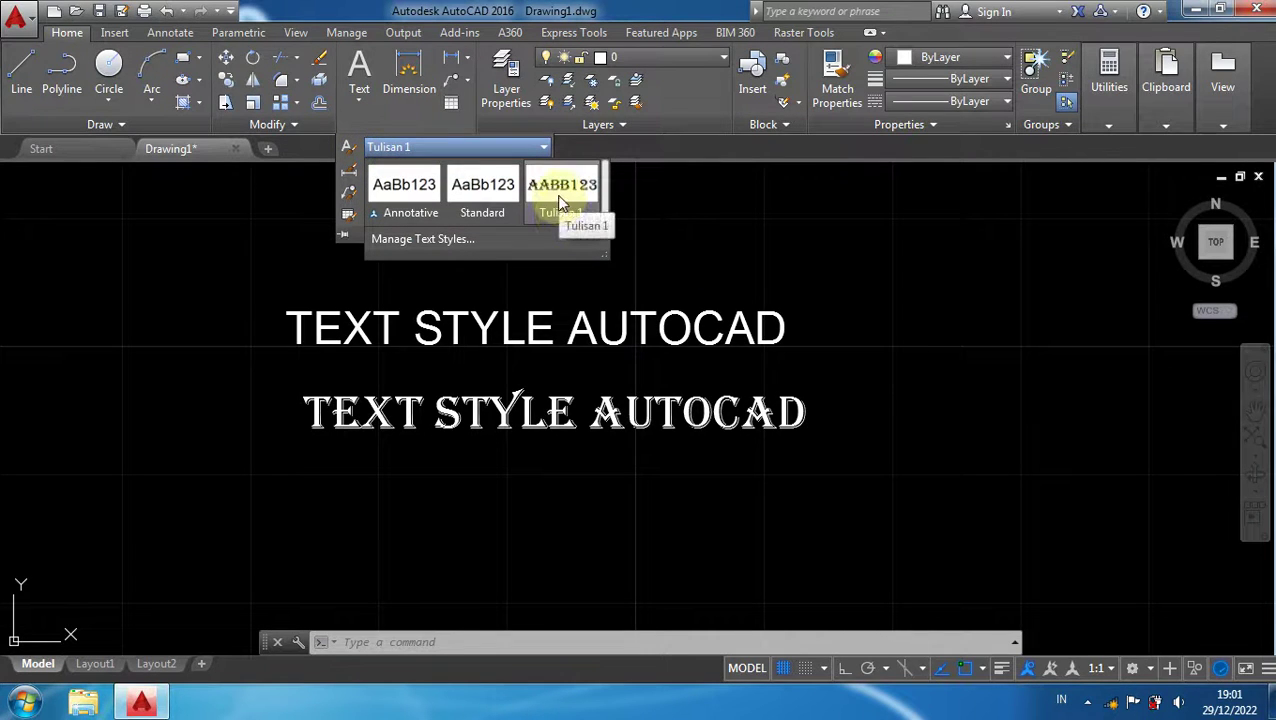
pyautogui.click(682, 237)
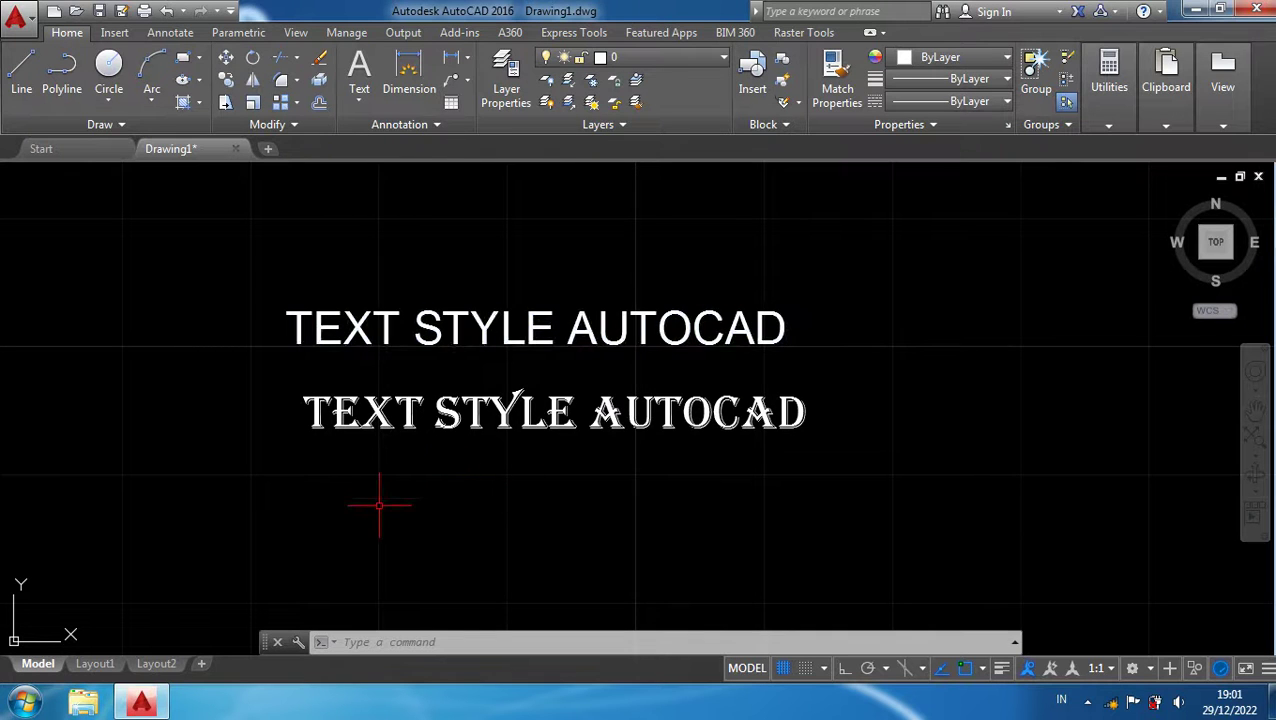
# Write 'TEXT STYLE AUTOCAD' as one-line mtext below the existing two lines
pyautogui.write('t')
pyautogui.press('Return')
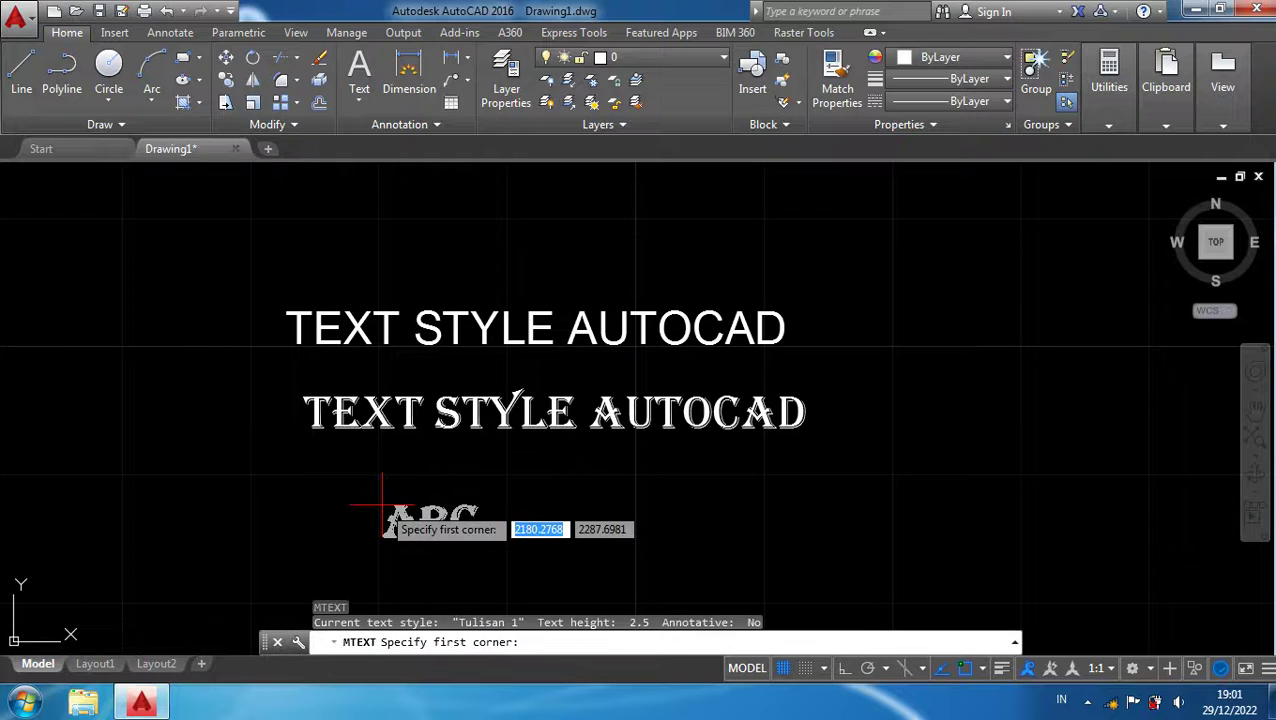
pyautogui.click(345, 481)
pyautogui.click(607, 543)
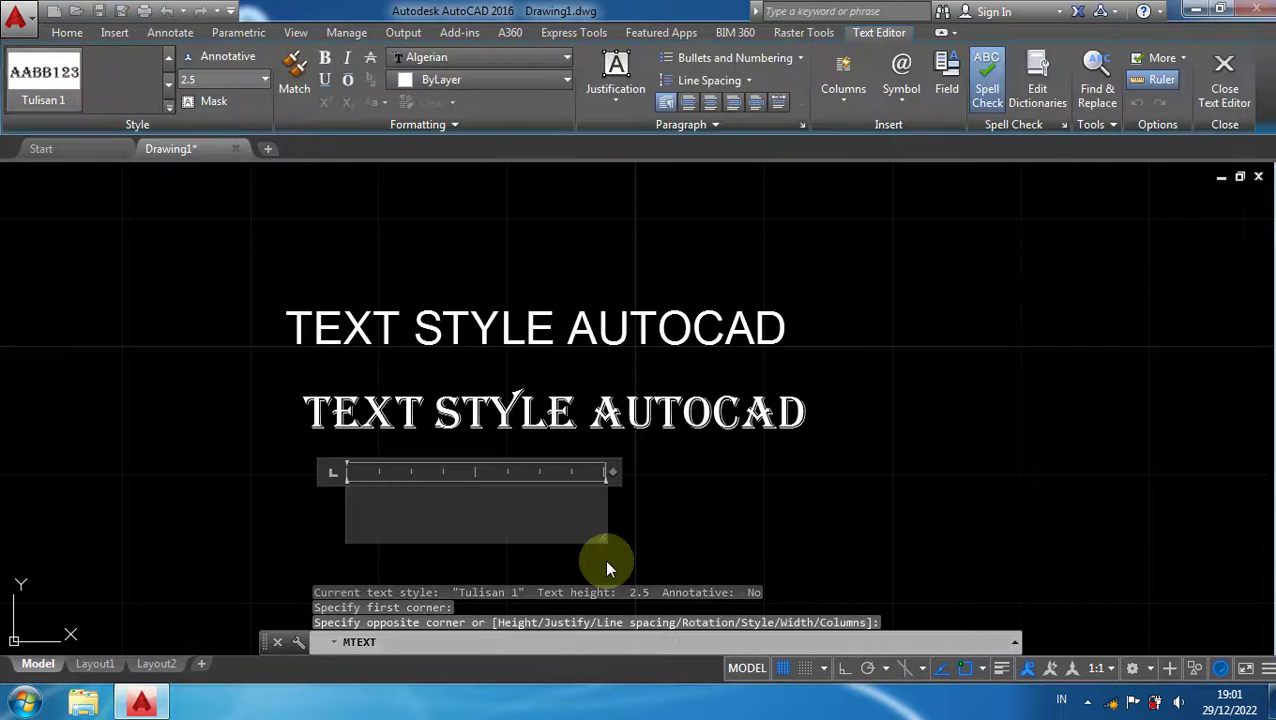
pyautogui.write('TE')
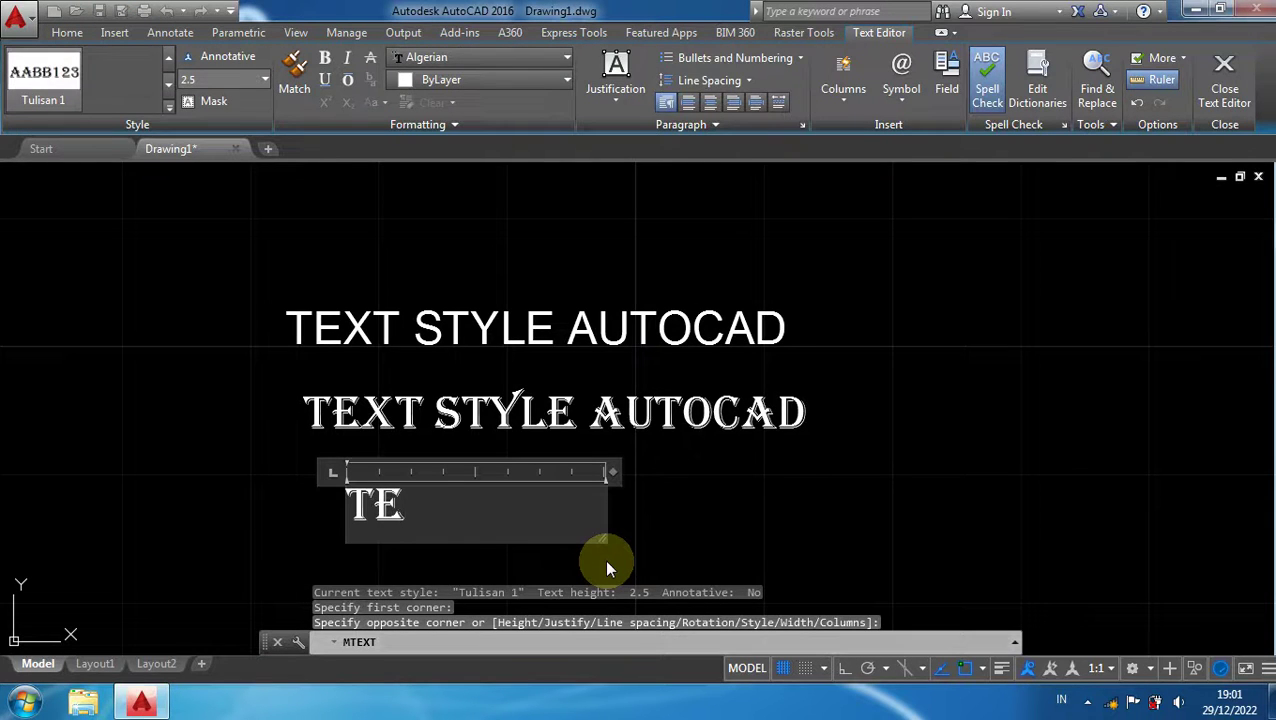
pyautogui.write('XT STY')
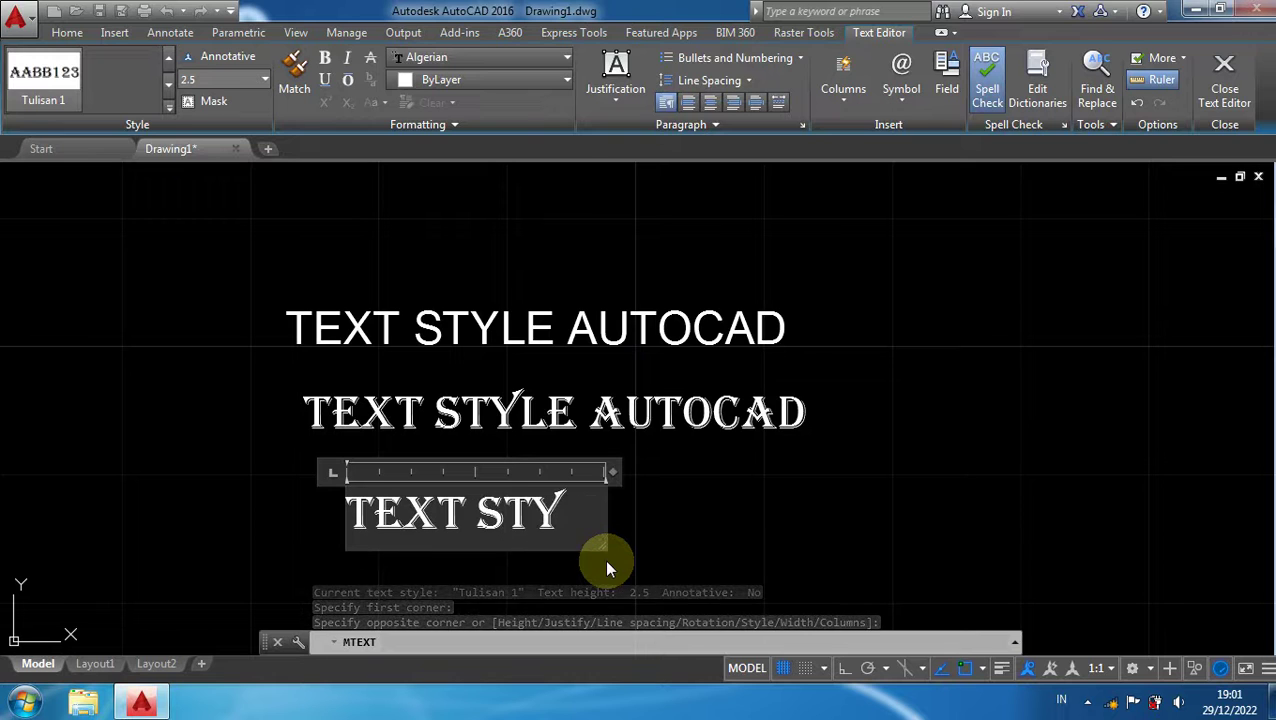
pyautogui.write('LE A')
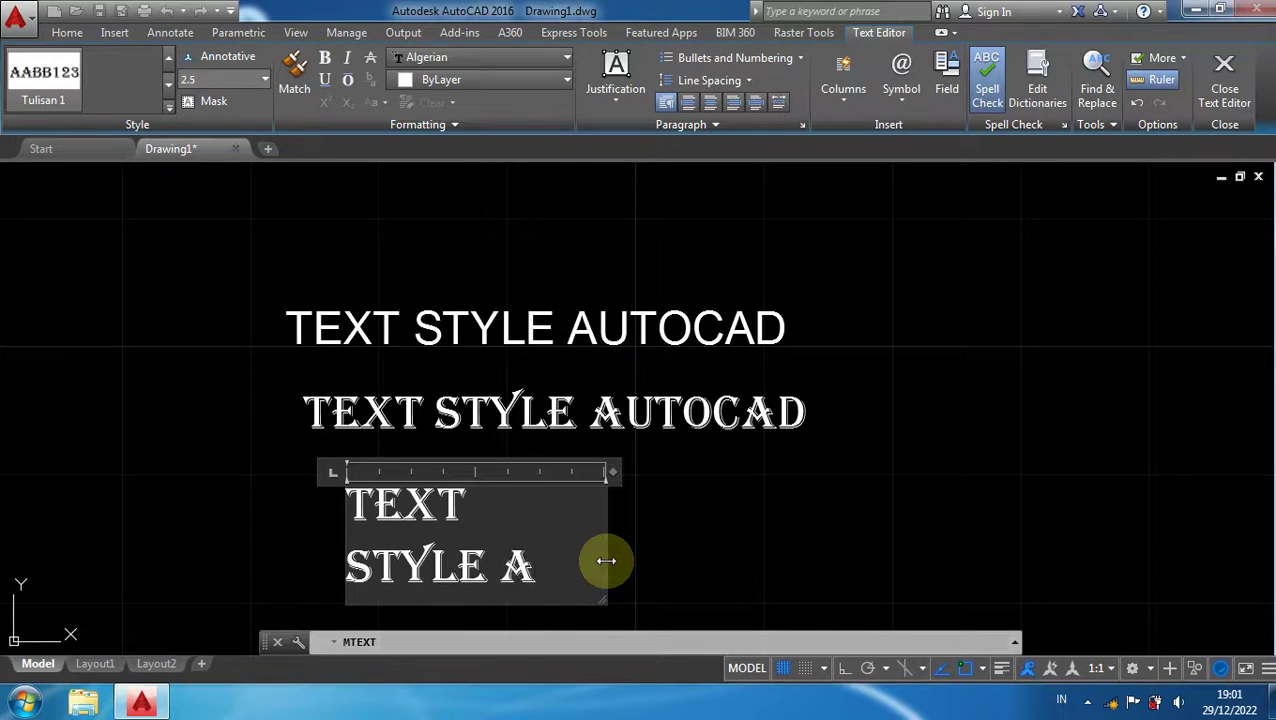
pyautogui.write('UTOCA')
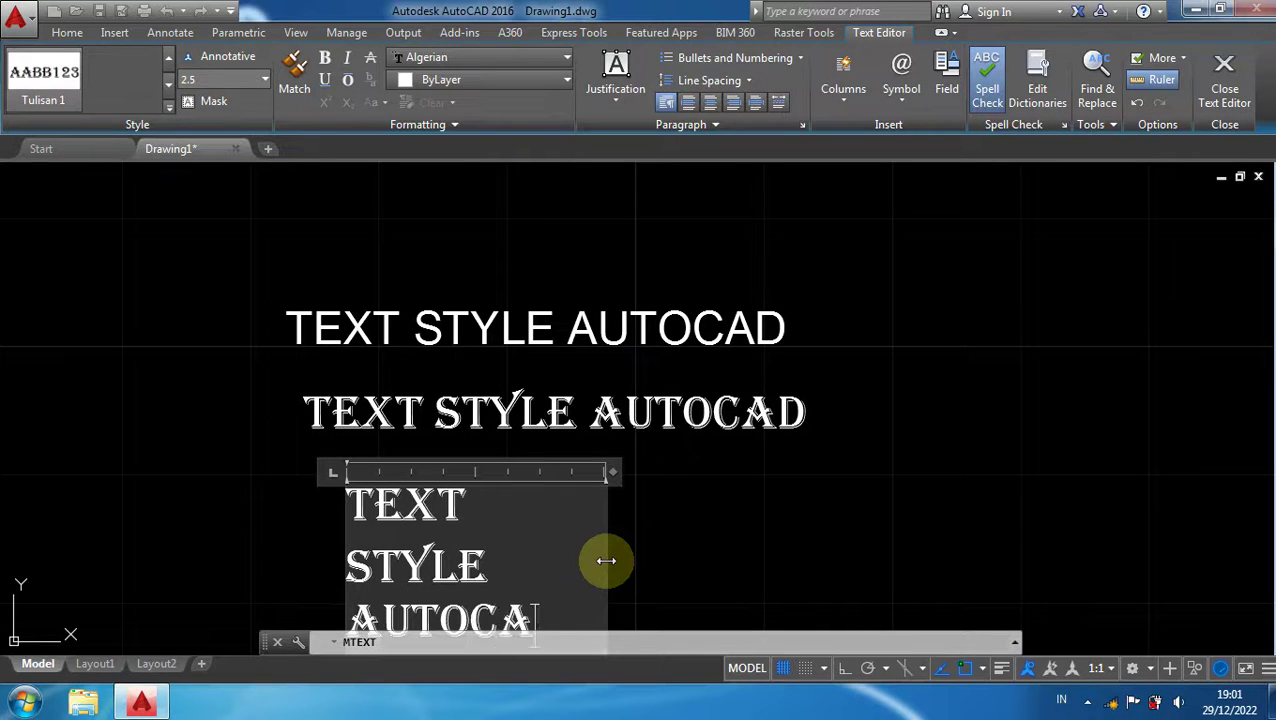
pyautogui.write('D')
pyautogui.moveTo(607, 471); pyautogui.dragTo(890, 455)
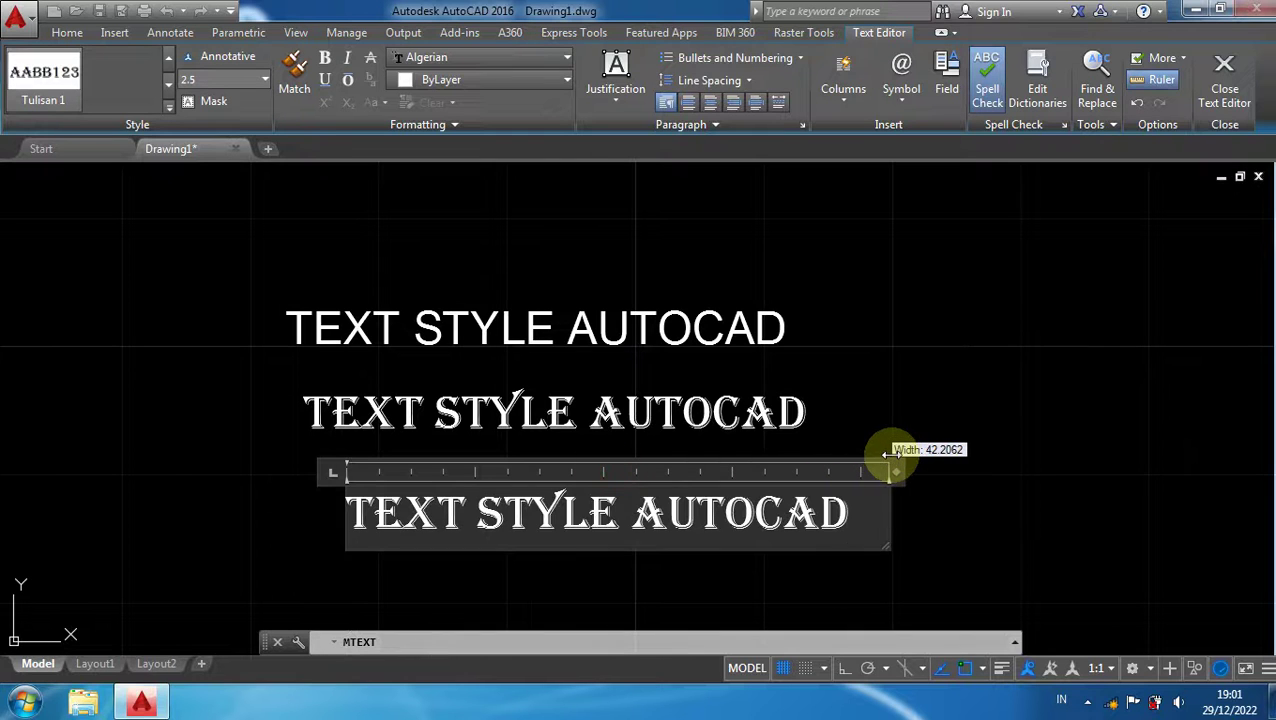
pyautogui.click(1003, 479)
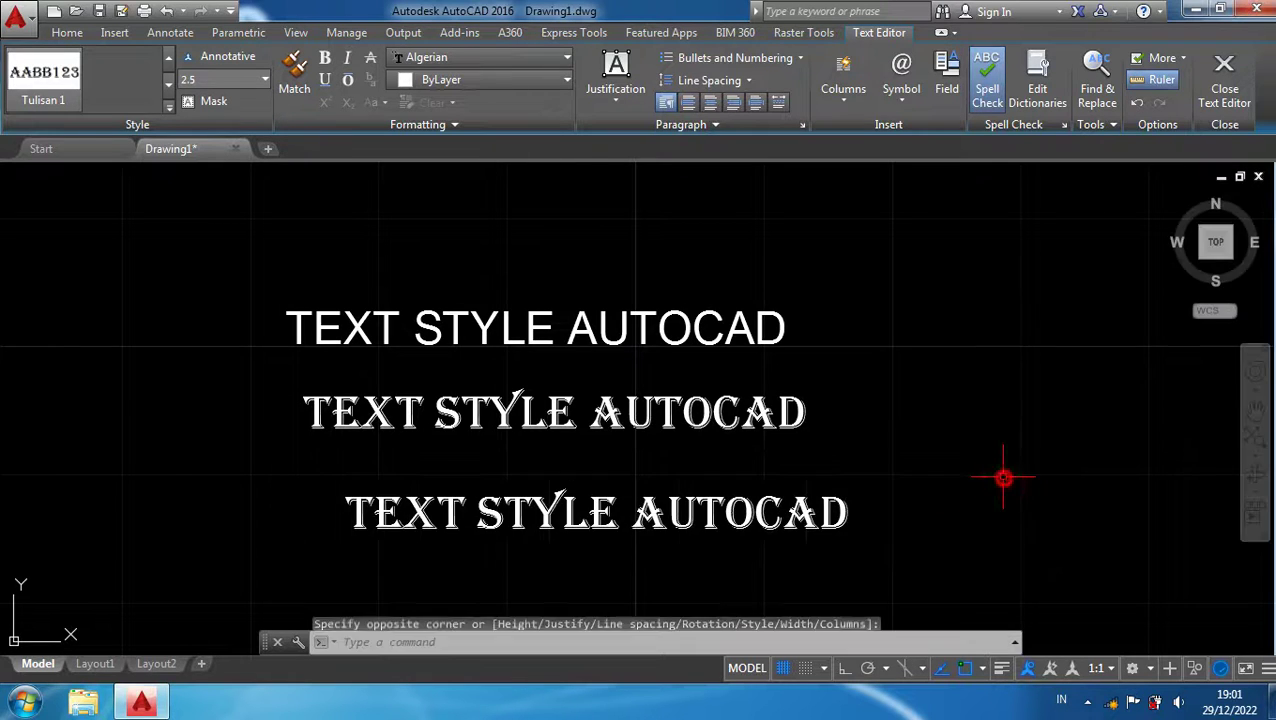
pyautogui.doubleClick(727, 517)
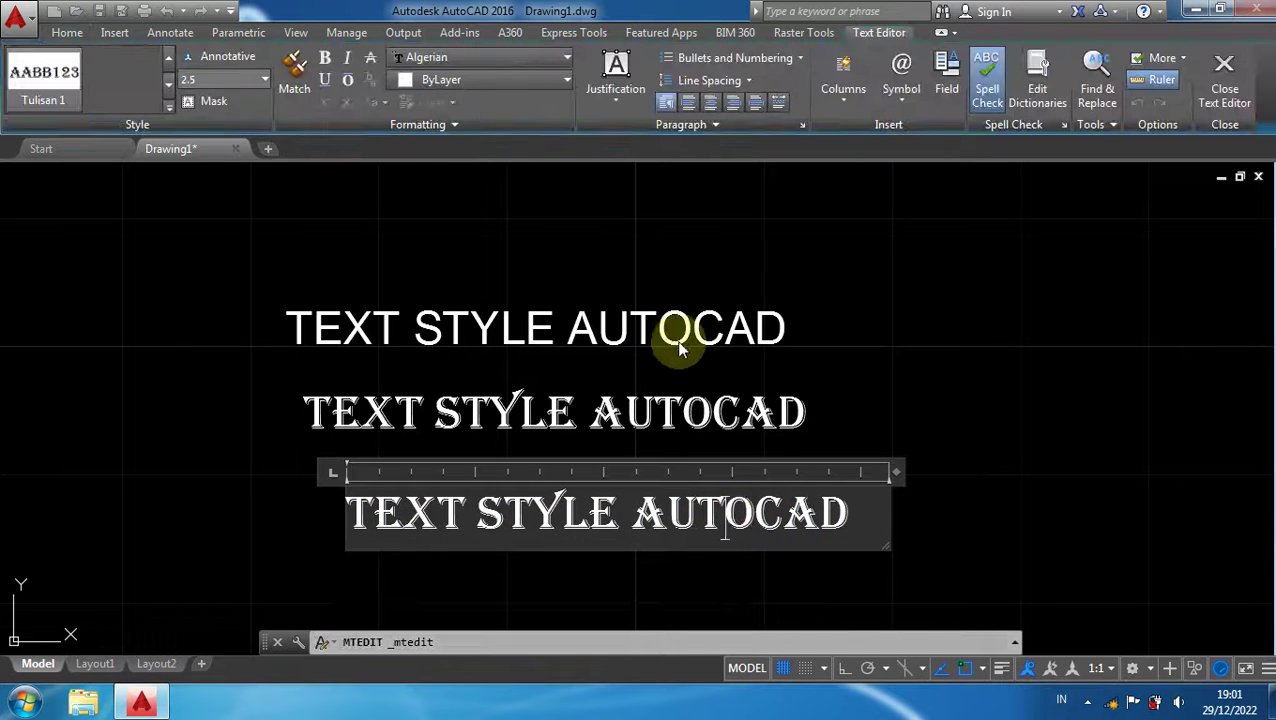
pyautogui.click(762, 419)
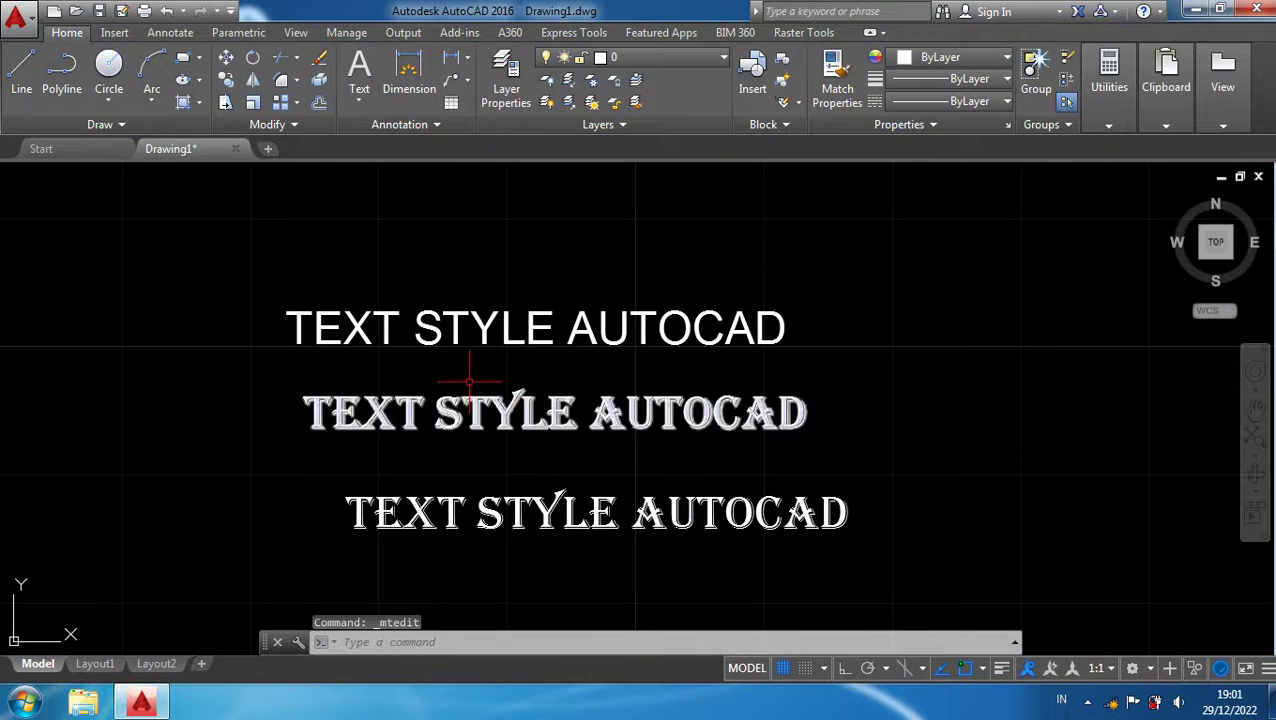
# Switch the current text style back to Standard
pyautogui.click(427, 130)
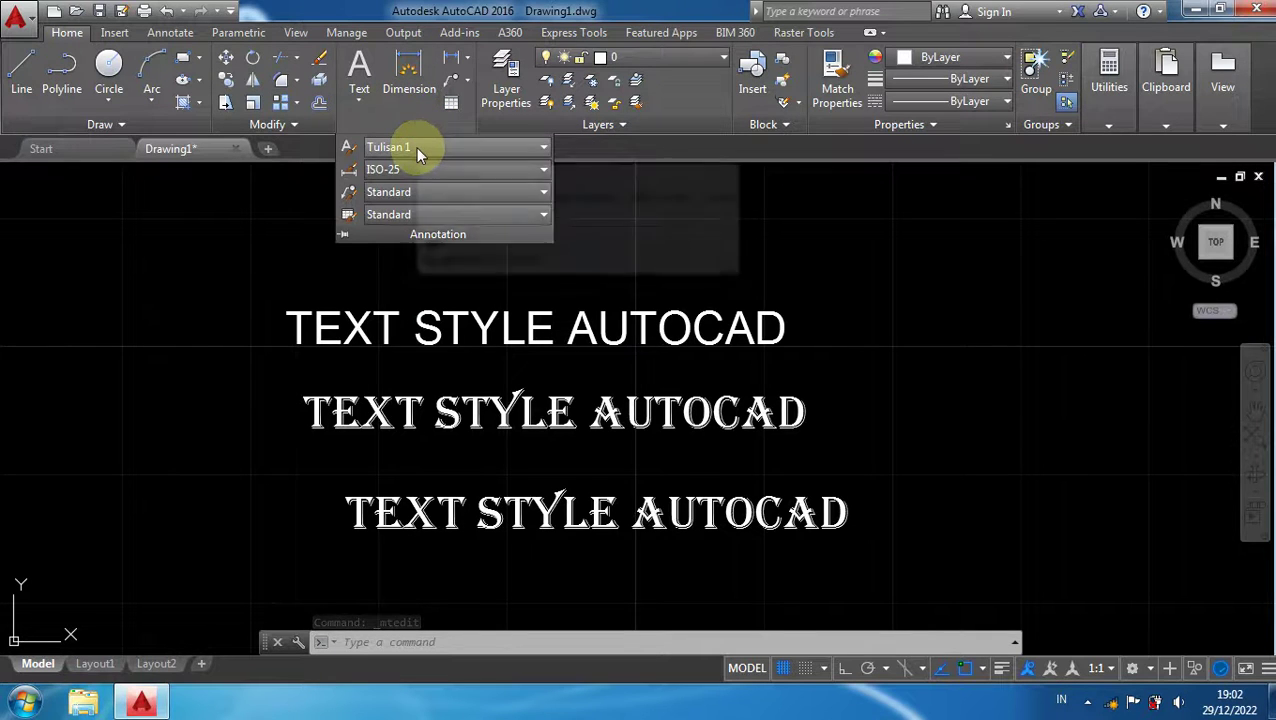
pyautogui.click(418, 150)
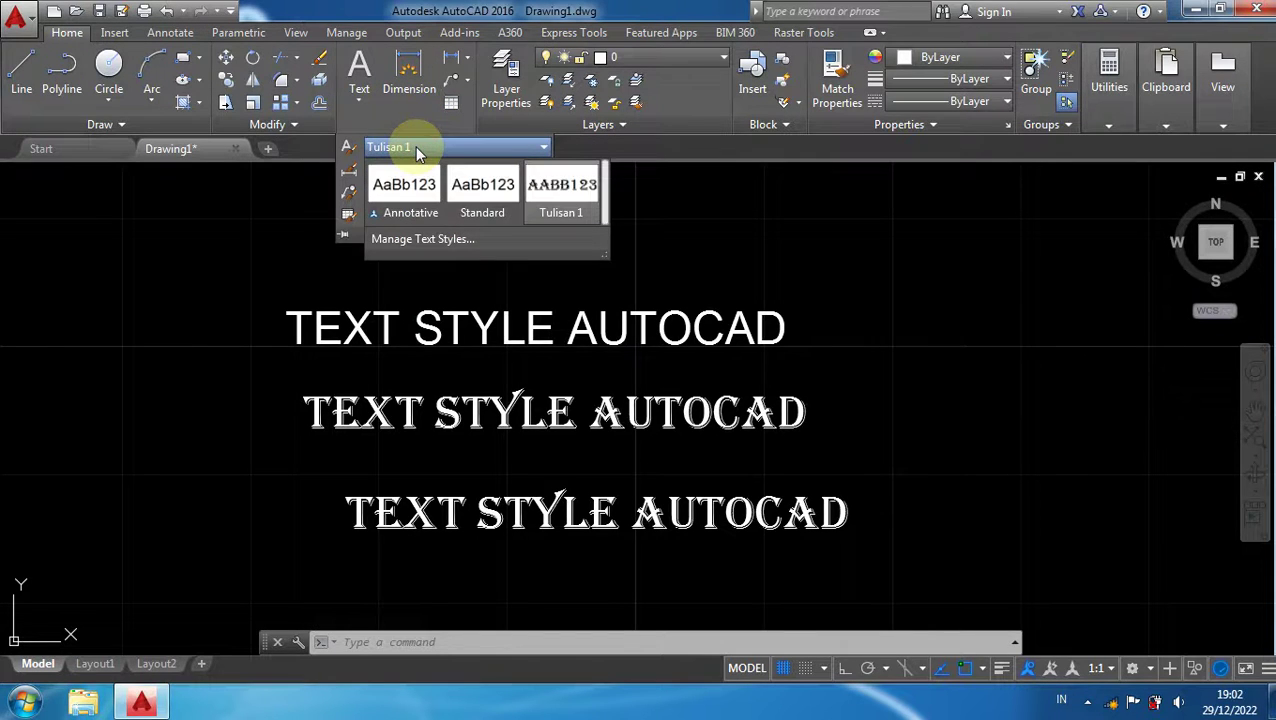
pyautogui.click(484, 190)
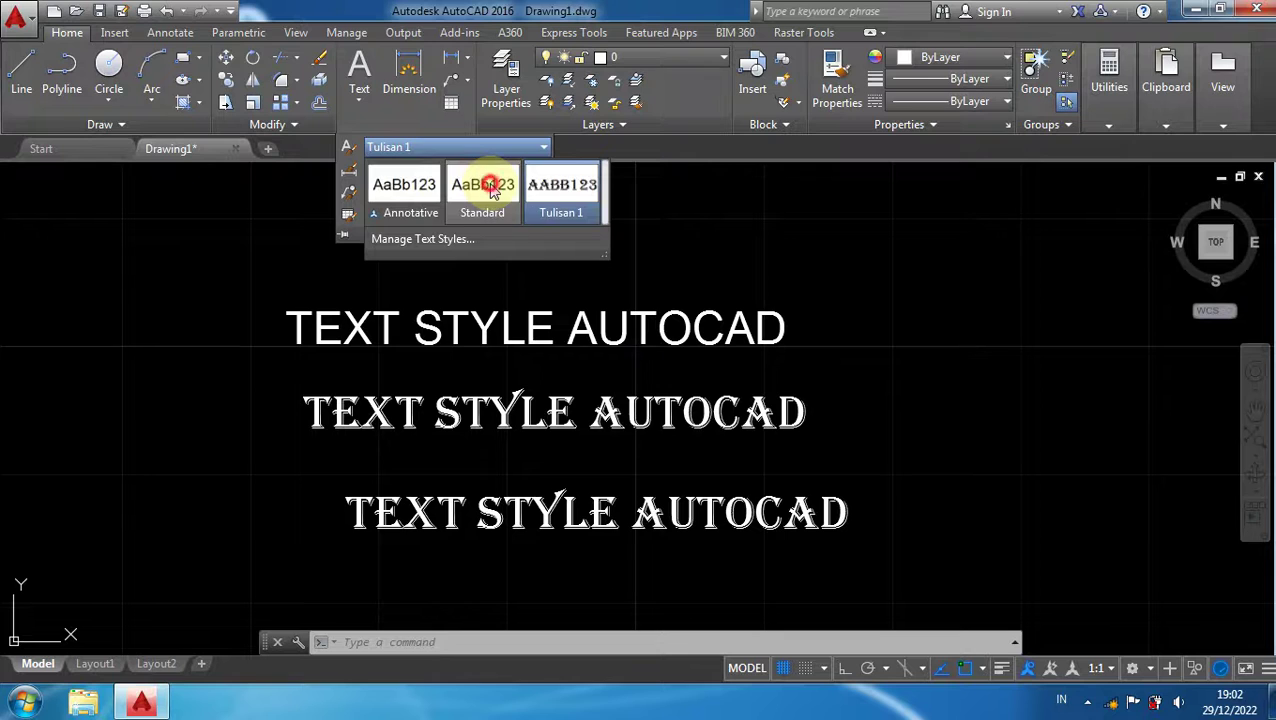
pyautogui.click(806, 252)
# Write 'TEKS STYLE AUTOCAD' with MT as a one-line mtext beneath the Algerian lines
pyautogui.moveTo(878, 301); pyautogui.dragTo(884, 200, button='middle')
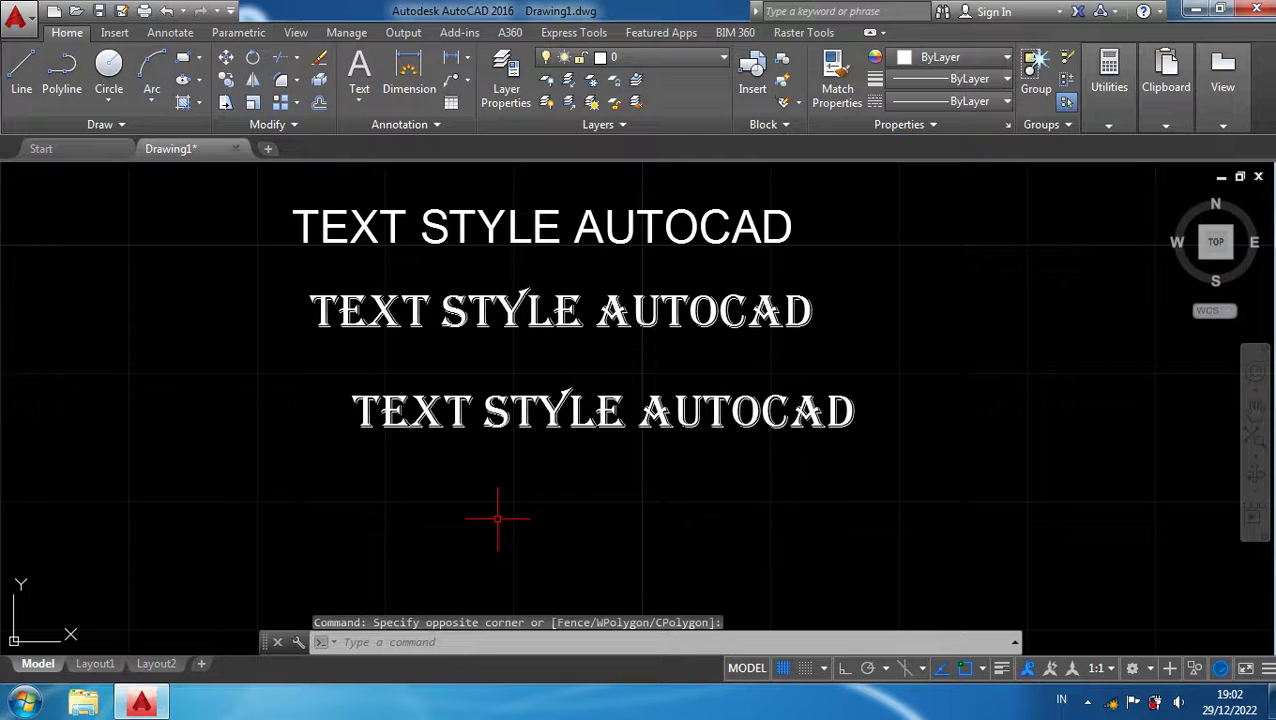
pyautogui.write('mt')
pyautogui.press('Return')
pyautogui.click(376, 516)
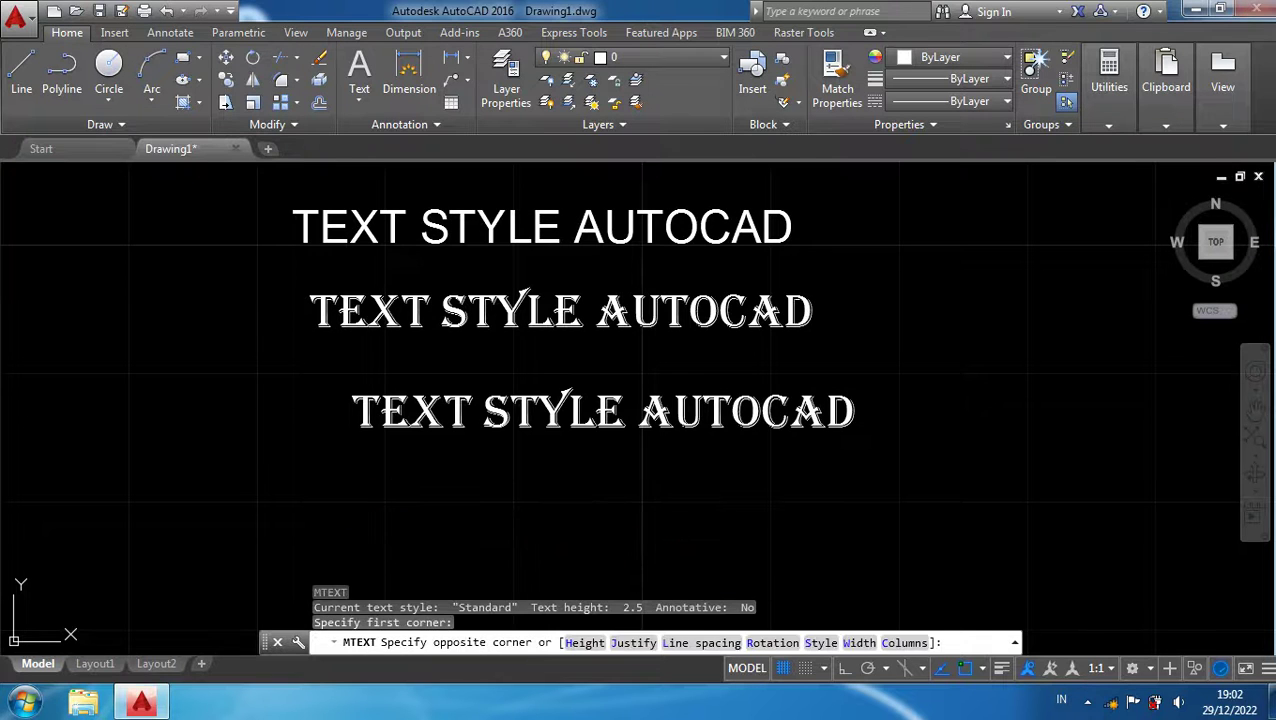
pyautogui.click(776, 566)
pyautogui.write('TE')
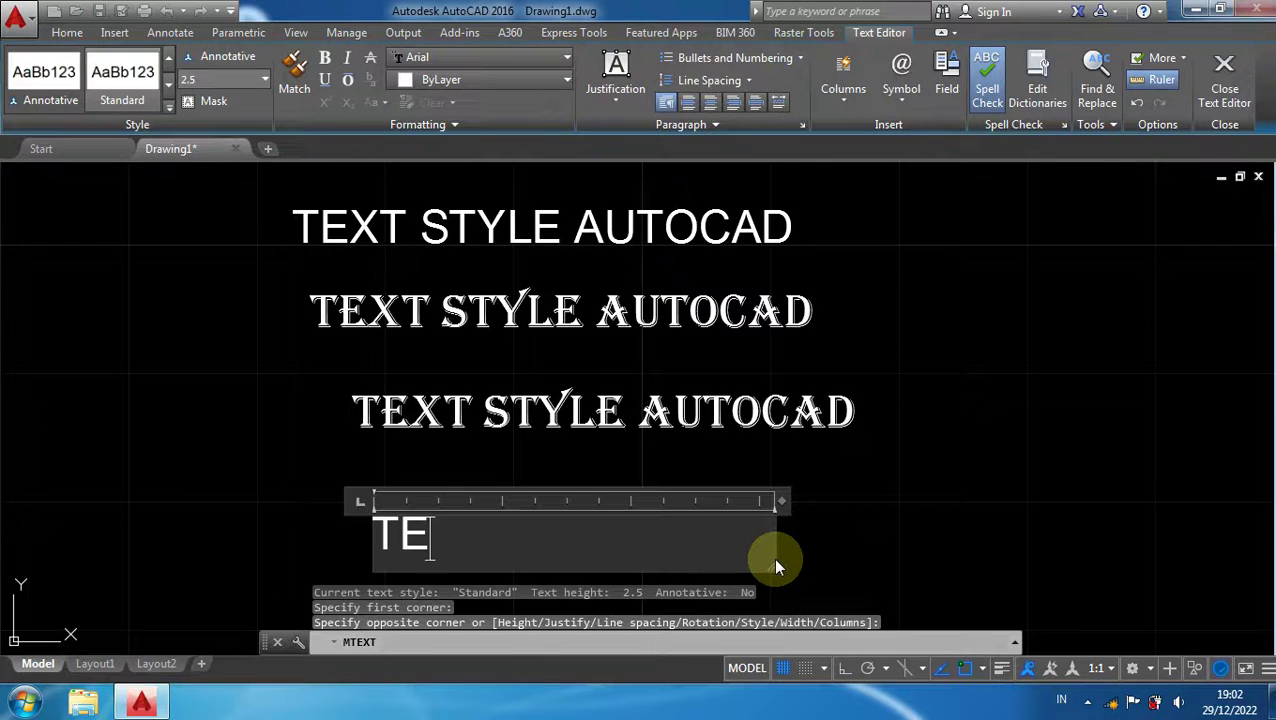
pyautogui.write('KS')
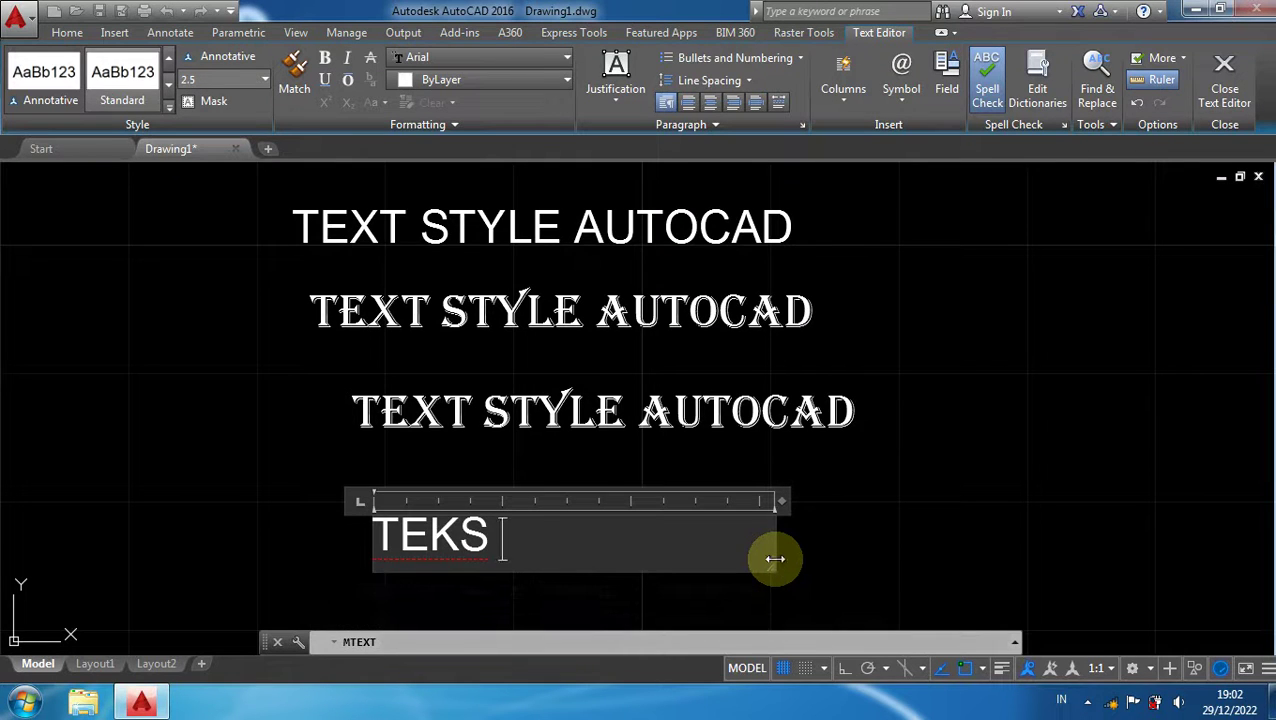
pyautogui.write(' STYLE')
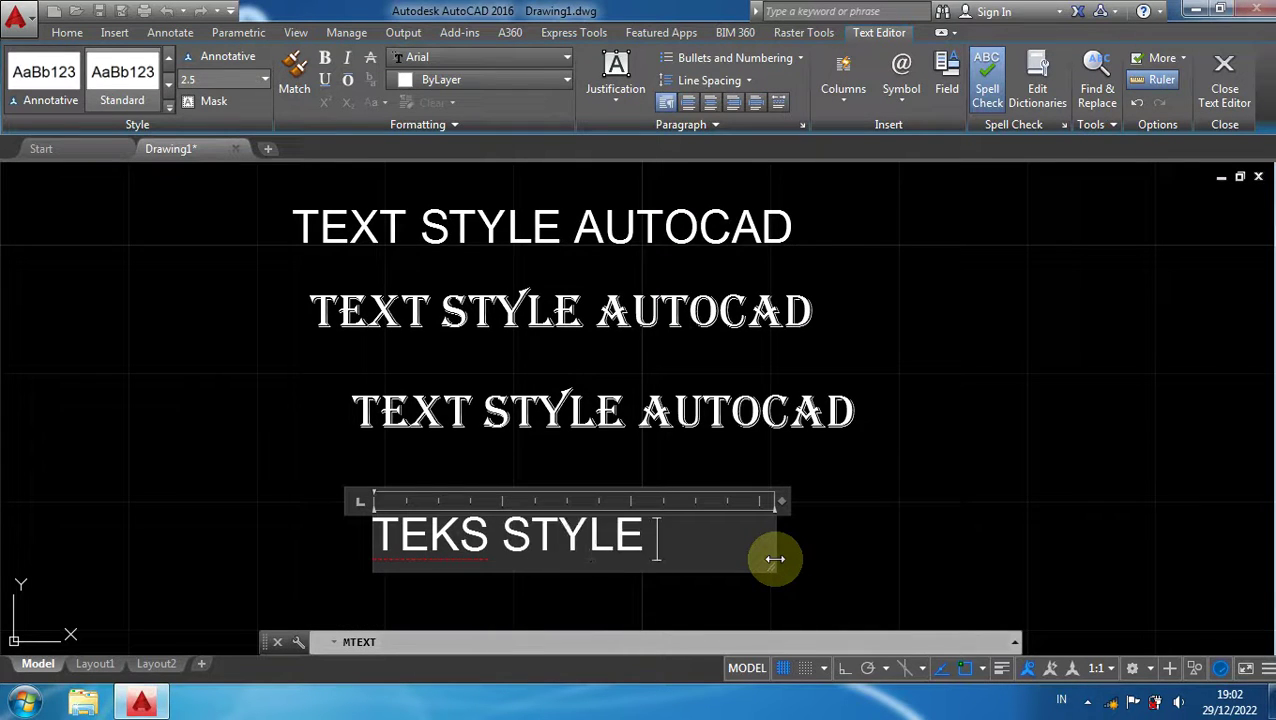
pyautogui.write(' AUTOCAD')
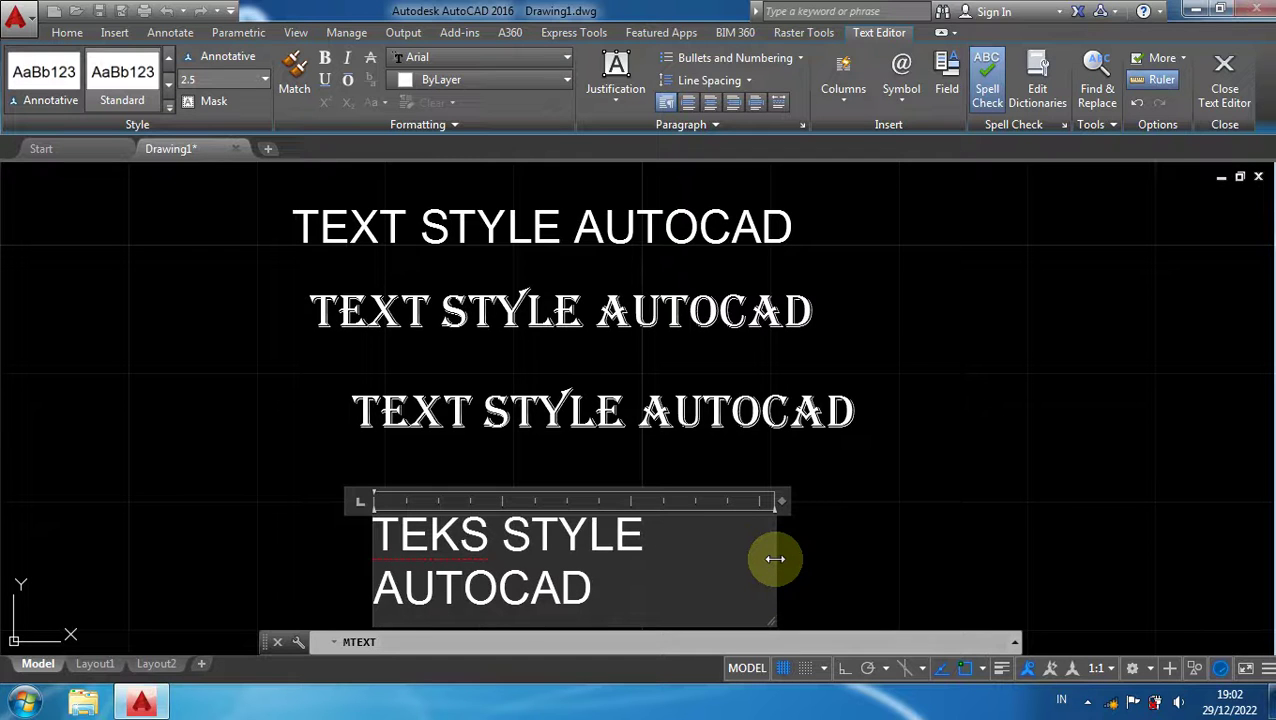
pyautogui.moveTo(778, 501); pyautogui.dragTo(891, 484)
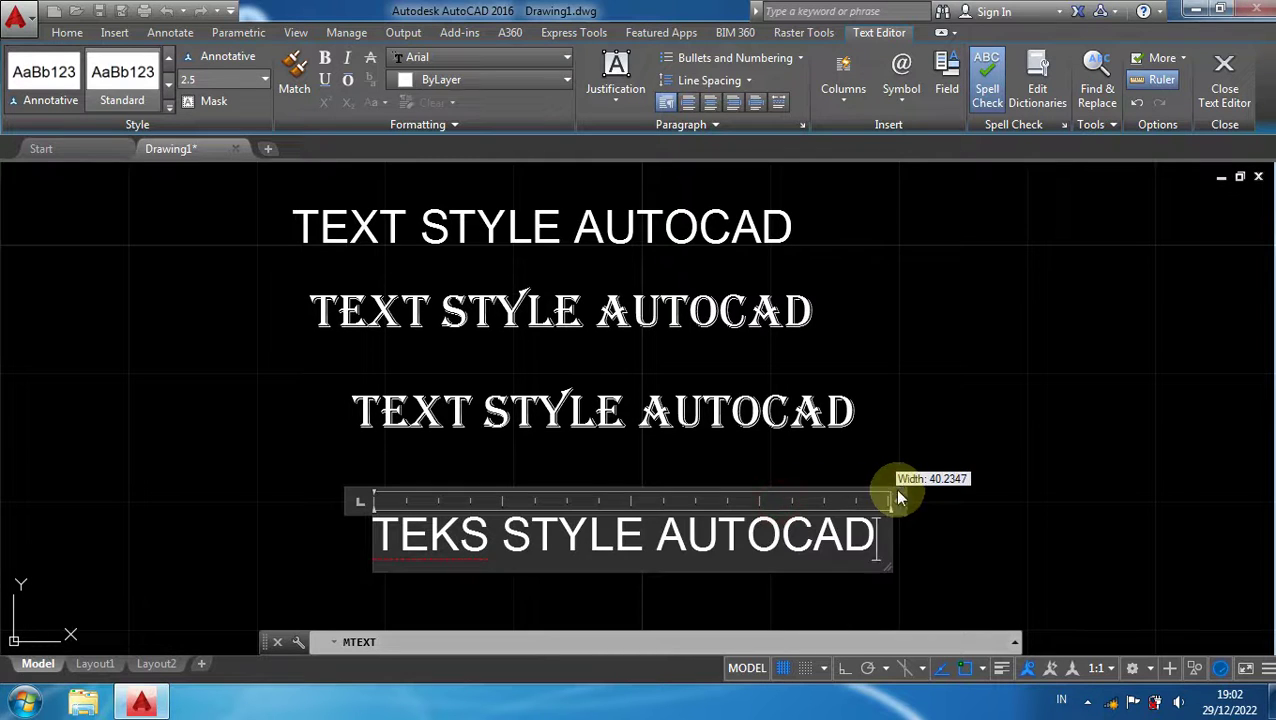
pyautogui.click(984, 479)
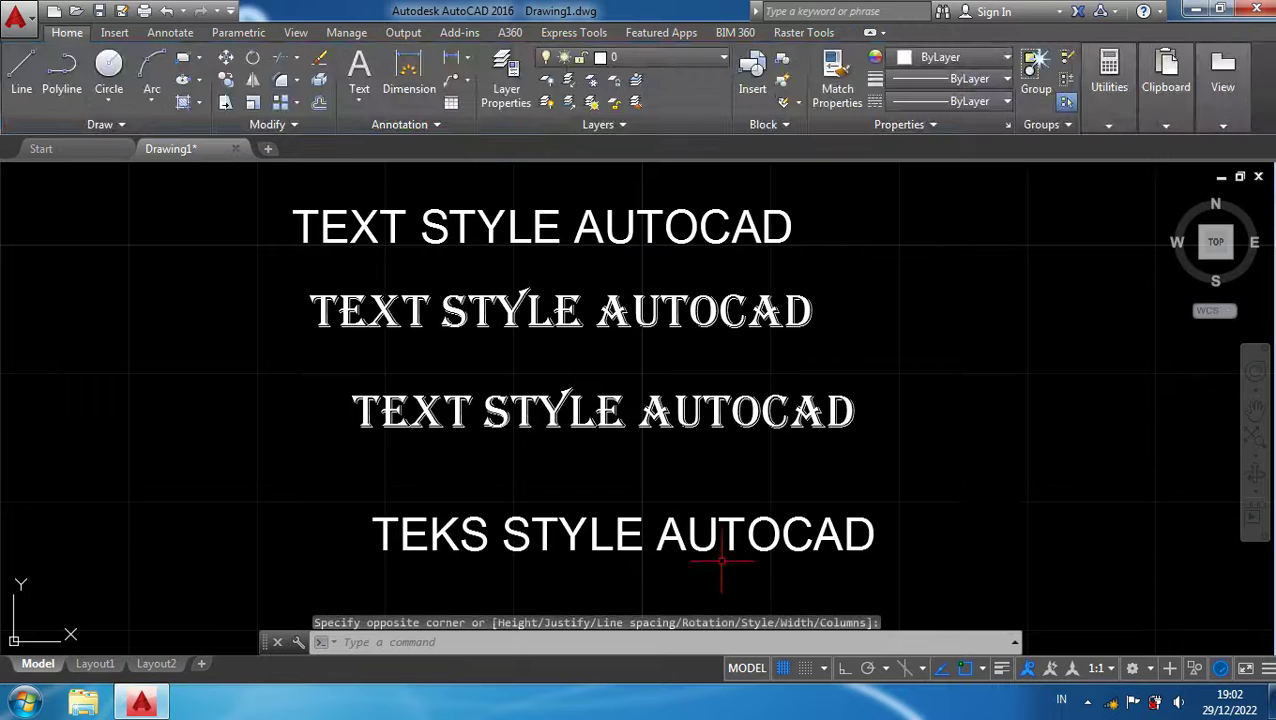
pyautogui.doubleClick(707, 533)
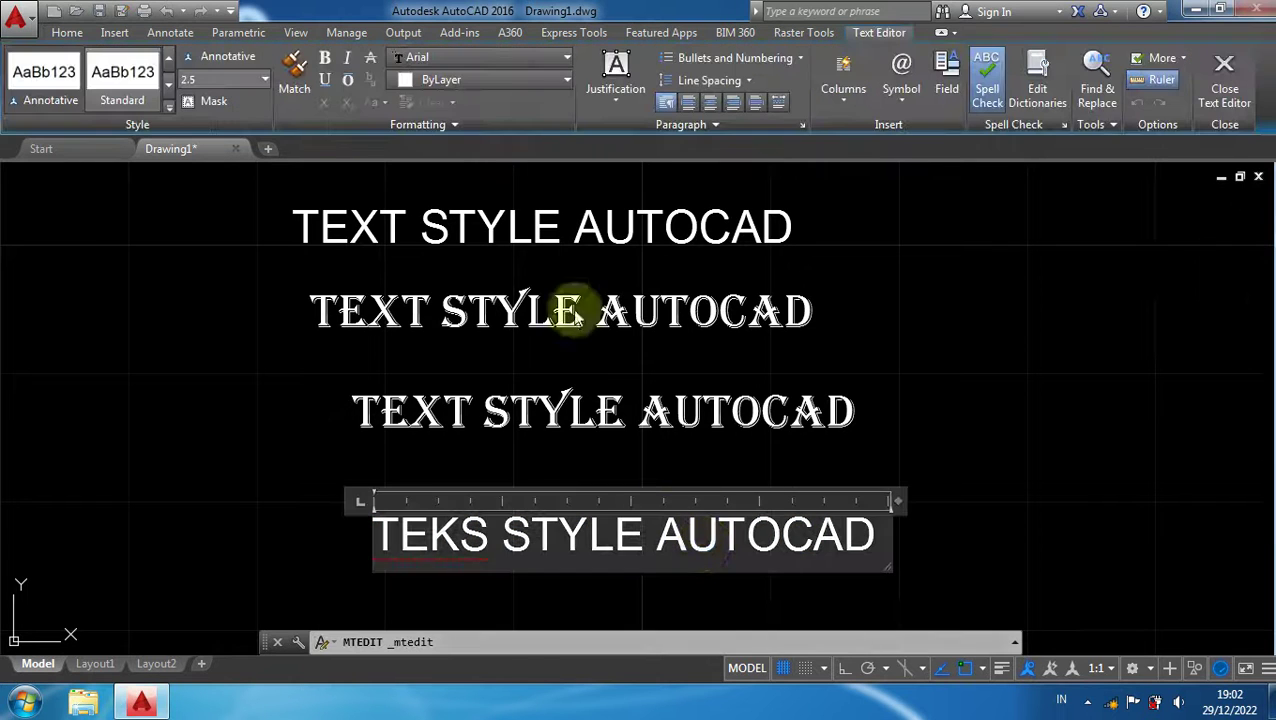
pyautogui.click(748, 408)
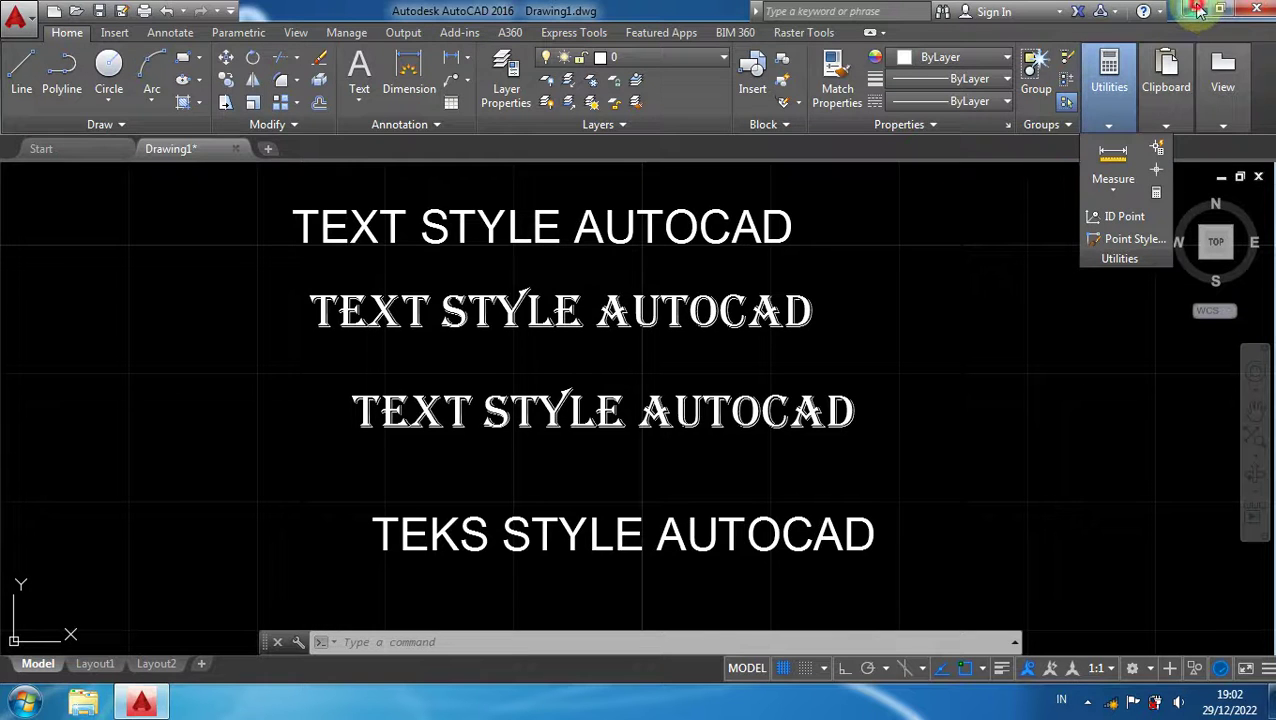
# Minimize the AutoCAD 2016 window to reveal the Windows desktop
pyautogui.click(1194, 10)
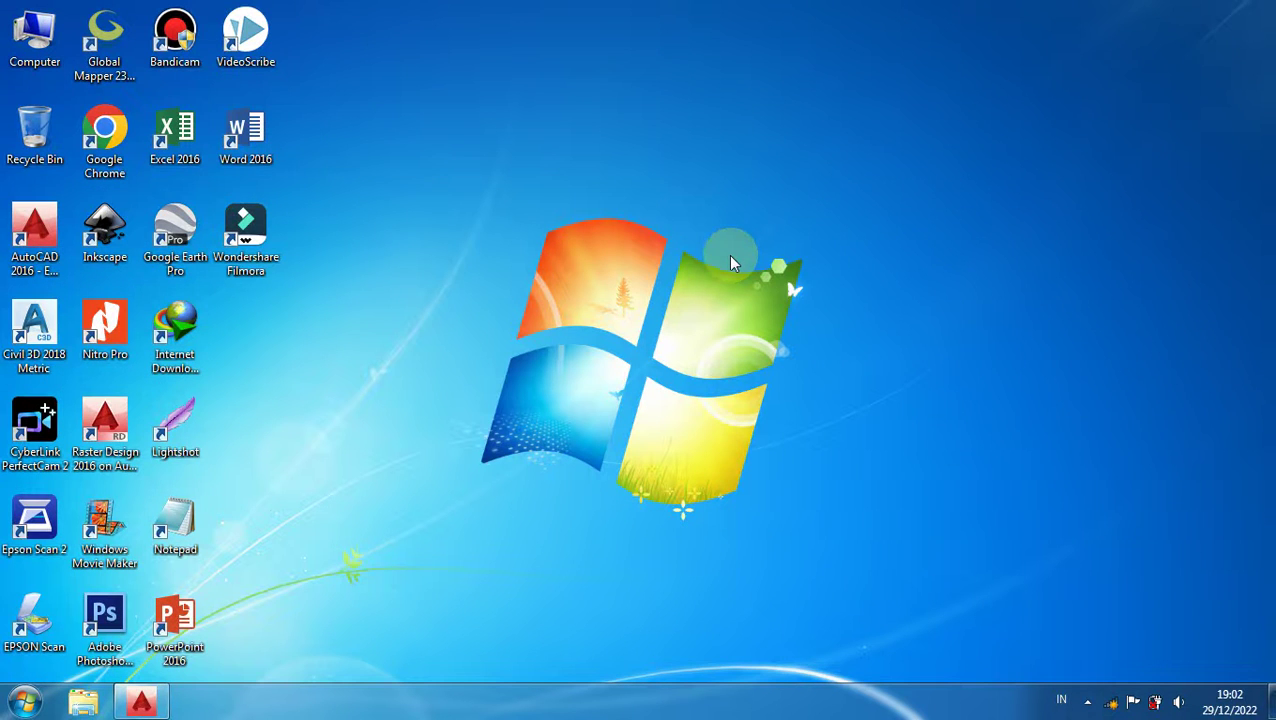